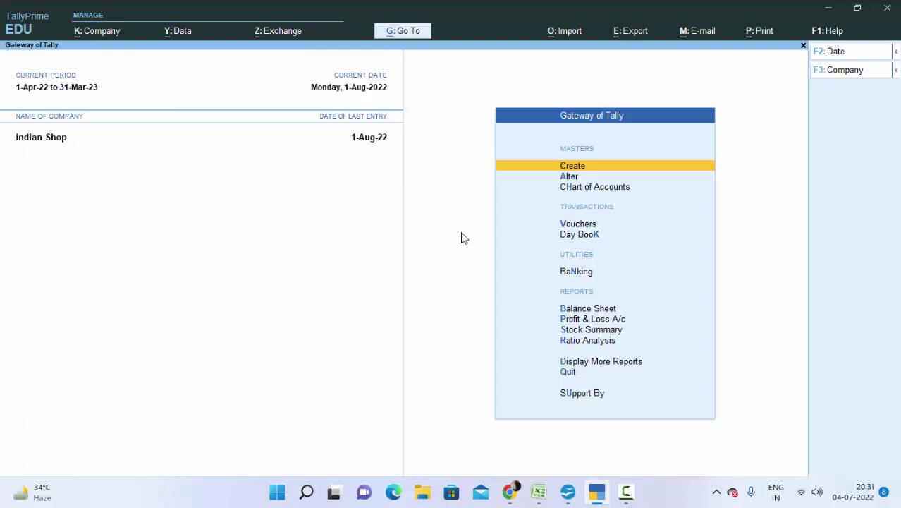
- Open voucher entry and start a new purchase voucher of the Purchase type
{"action": "key", "text": "Down"}
{"action": "key", "text": "Down"}
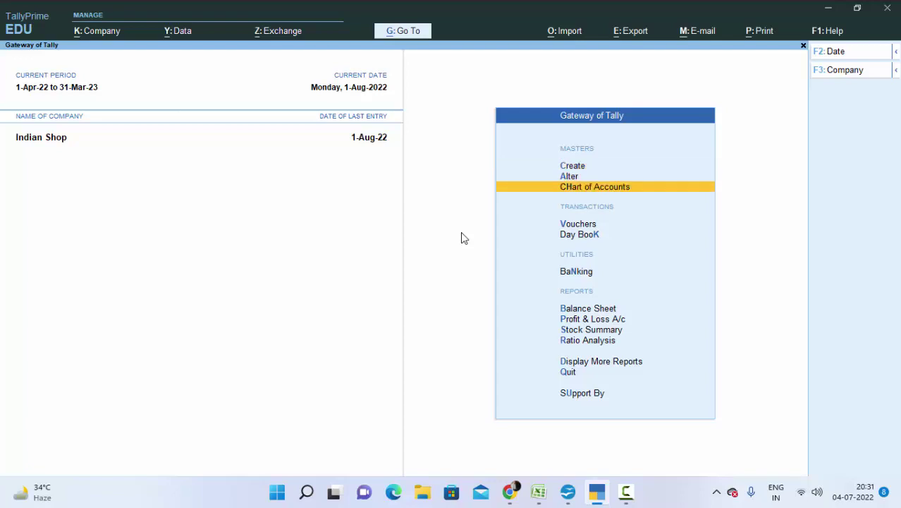
{"action": "key", "text": "Down"}
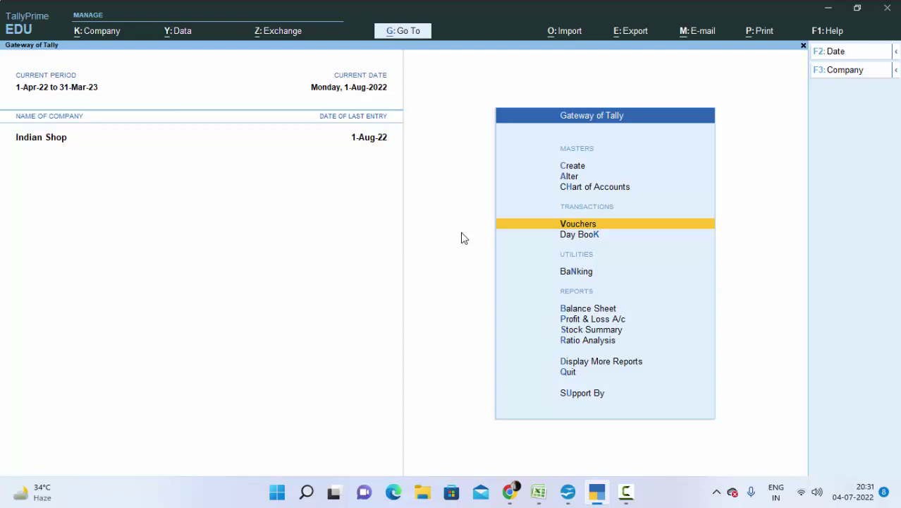
{"action": "key", "text": "Return"}
{"action": "type", "text": "b"}
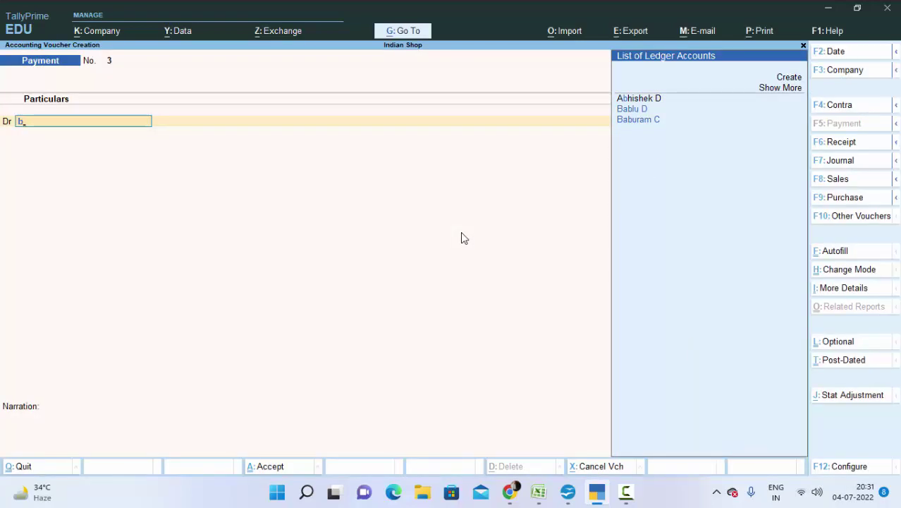
{"action": "key", "text": "BackSpace"}
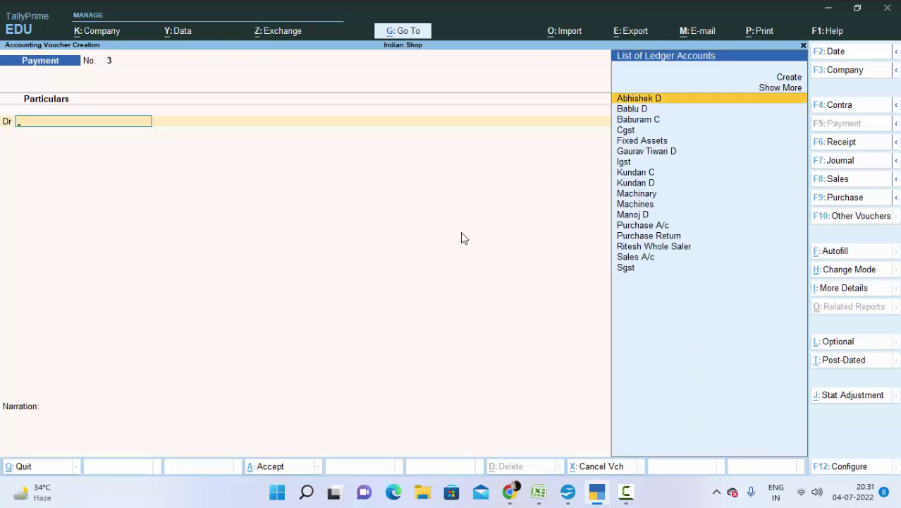
{"action": "left_click", "coordinate": [838, 203]}
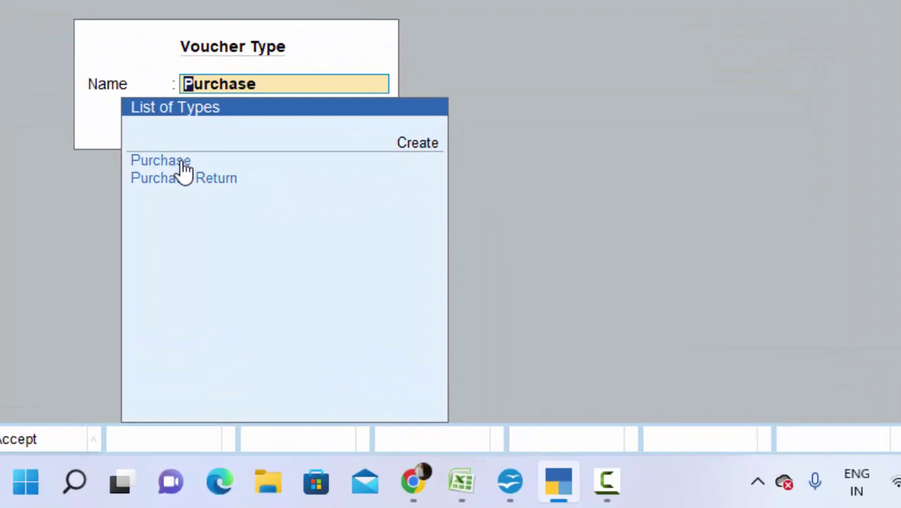
{"action": "left_click", "coordinate": [185, 162]}
{"action": "left_click", "coordinate": [185, 162]}
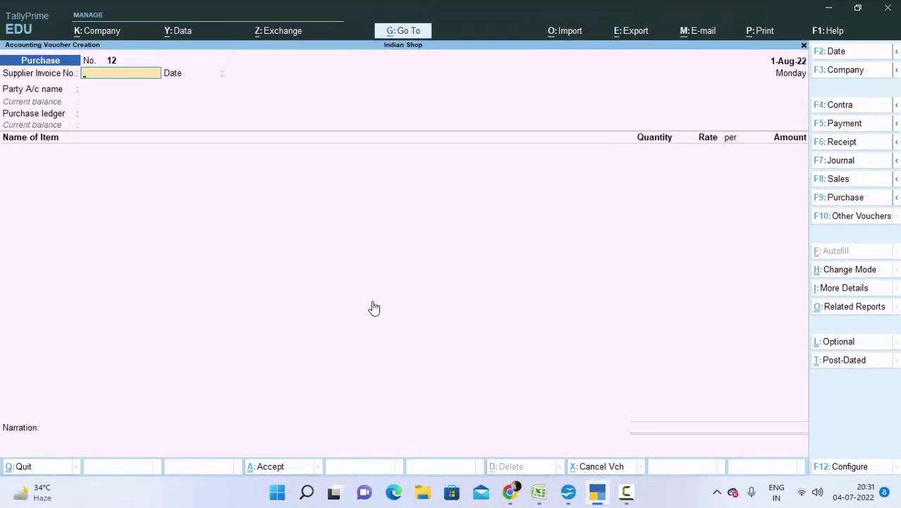
- Enter the supplier invoice number and accept 1-Aug-22 as the invoice date
{"action": "type", "text": "6758768"}
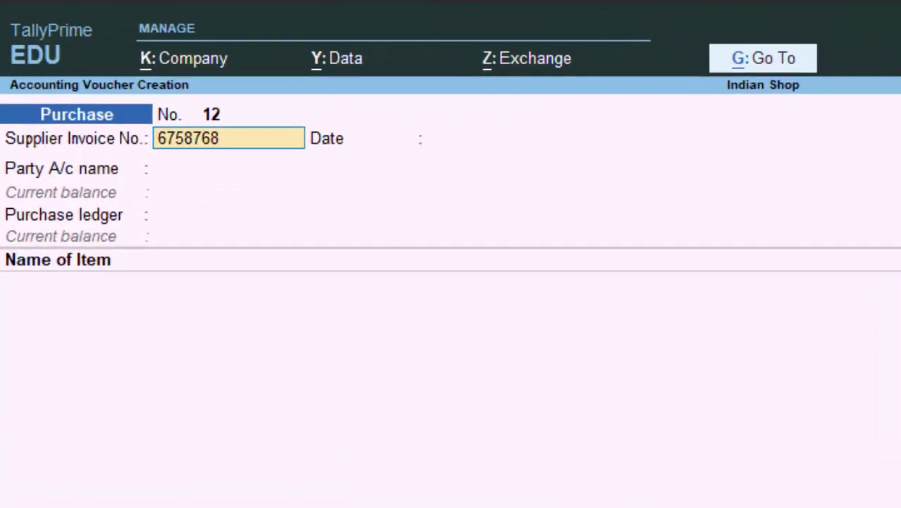
{"action": "key", "text": "Return"}
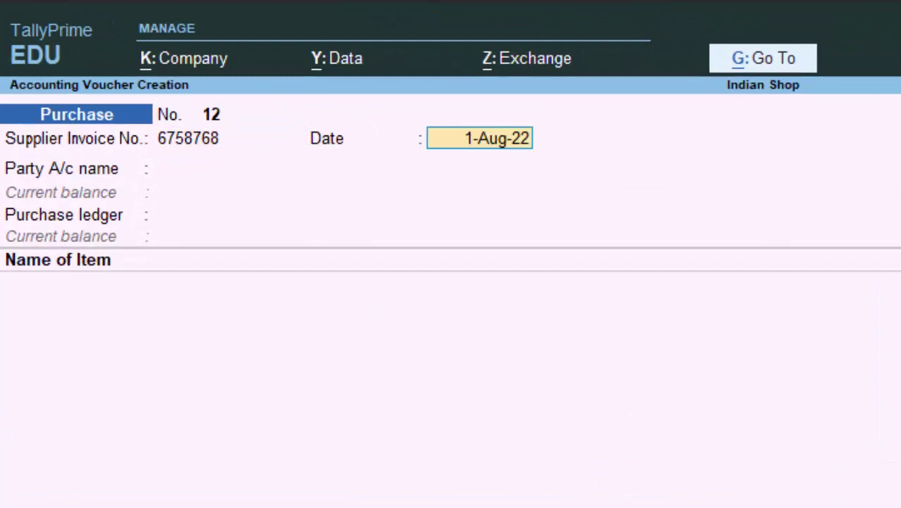
{"action": "key", "text": "Return"}
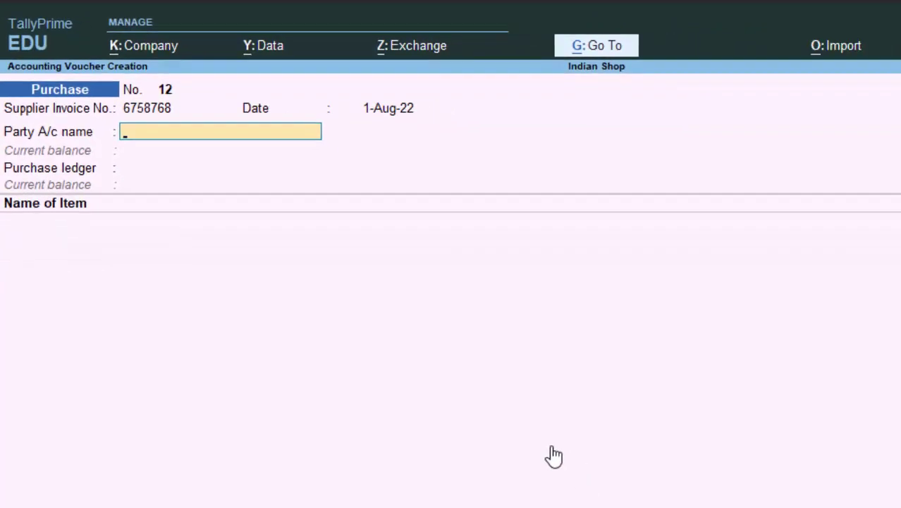
- Create a new party ledger with the supplier's name under Sundry Creditors, keeping bill-by-bill balances on and the credit period blank
{"action": "key", "text": "alt+c"}
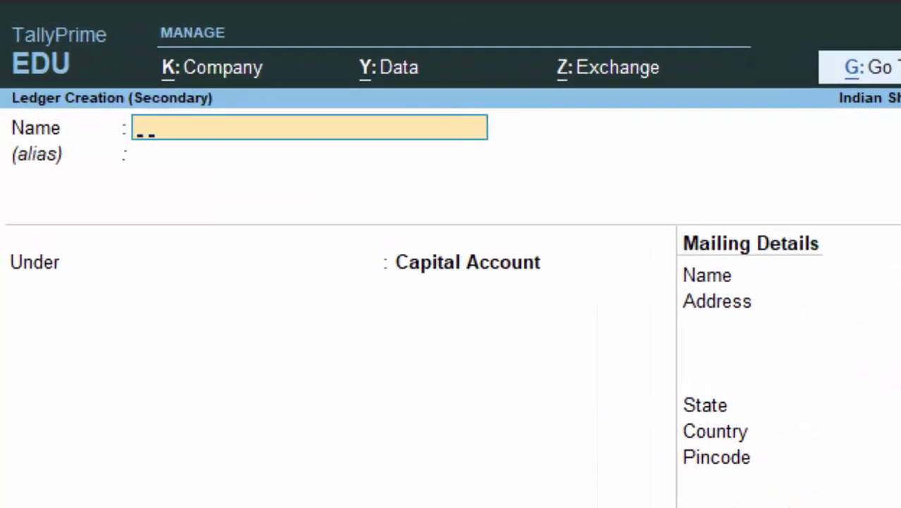
{"action": "type", "text": "Fatim"}
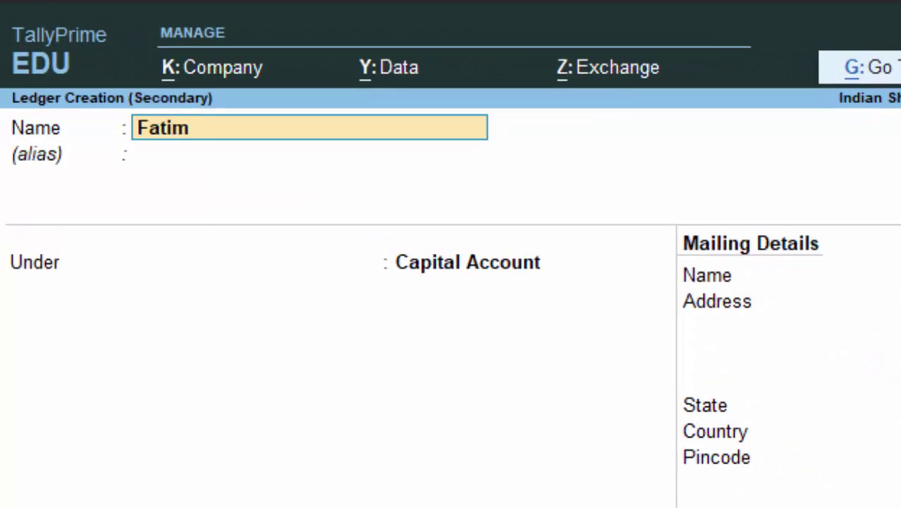
{"action": "type", "text": "a C"}
{"action": "key", "text": "Return"}
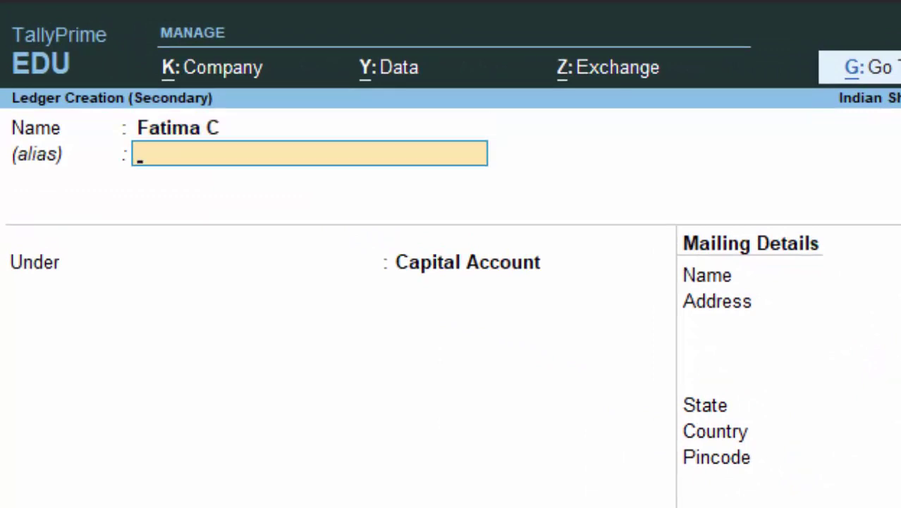
{"action": "key", "text": "Return"}
{"action": "type", "text": "S"}
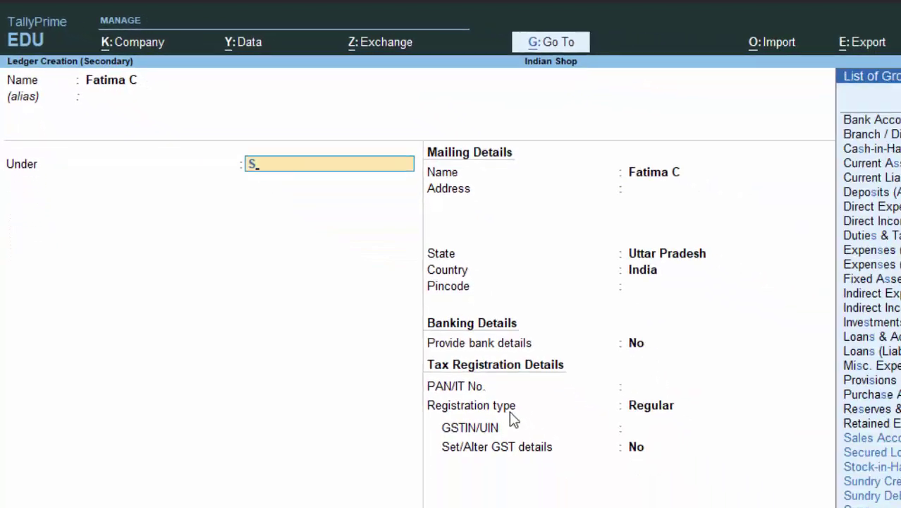
{"action": "key", "text": "Down"}
{"action": "key", "text": "Down"}
{"action": "key", "text": "Down"}
{"action": "key", "text": "Down"}
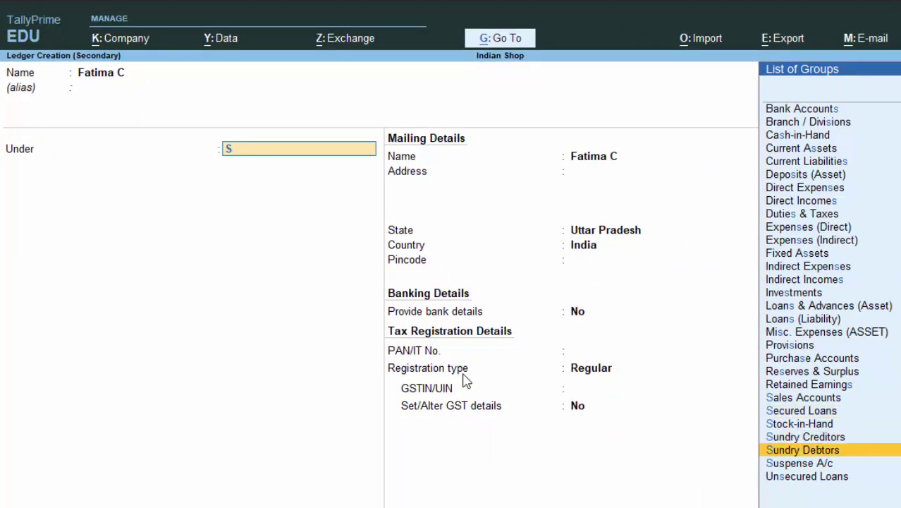
{"action": "key", "text": "Up"}
{"action": "key", "text": "Return"}
{"action": "key", "text": "Return"}
{"action": "key", "text": "Return"}
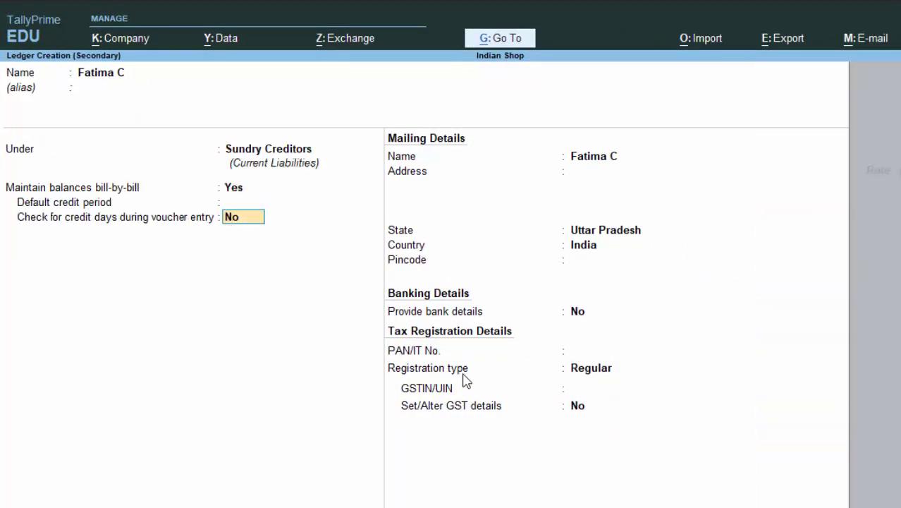
- Set the supplier ledger's registration type to Unregistered, keep Set/Alter GST details at No, and save the ledger
{"action": "key", "text": "Return"}
{"action": "key", "text": "Return"}
{"action": "key", "text": "Return"}
{"action": "key", "text": "Return"}
{"action": "key", "text": "Return"}
{"action": "key", "text": "Return"}
{"action": "key", "text": "Return"}
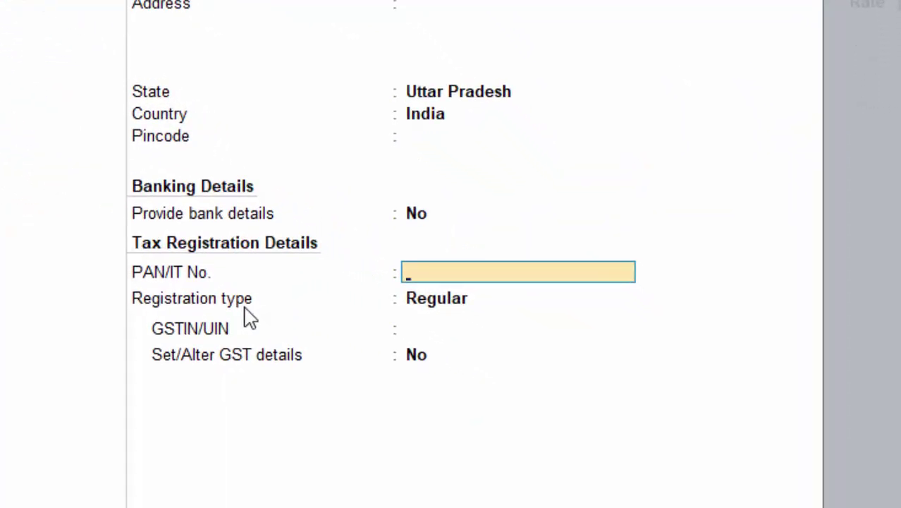
{"action": "key", "text": "Return"}
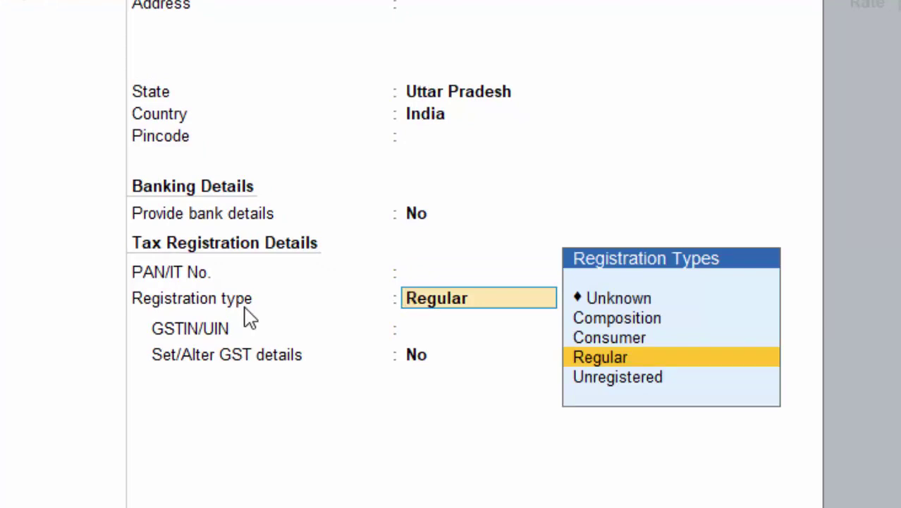
{"action": "key", "text": "Up"}
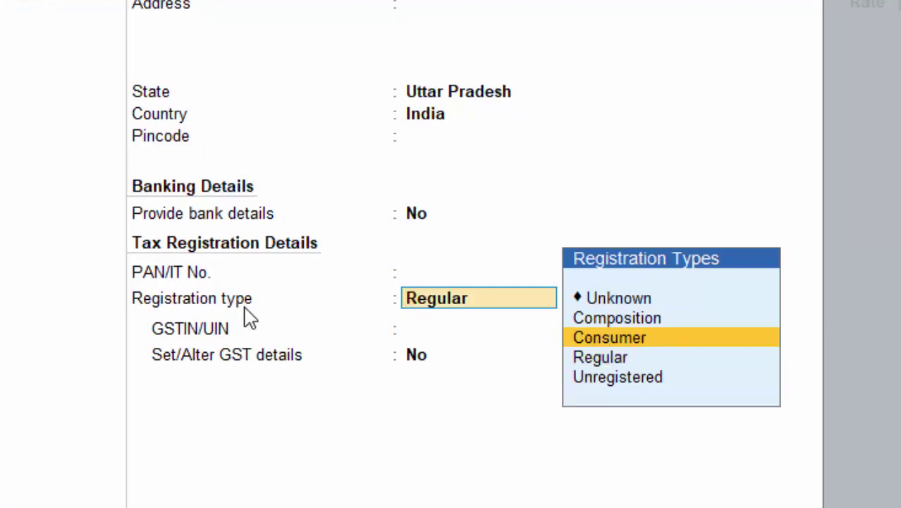
{"action": "key", "text": "Down"}
{"action": "key", "text": "Down"}
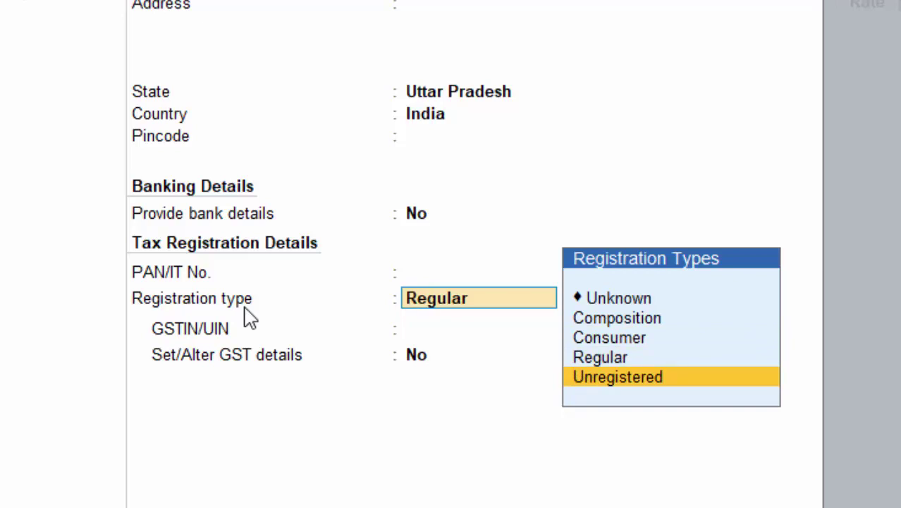
{"action": "key", "text": "Return"}
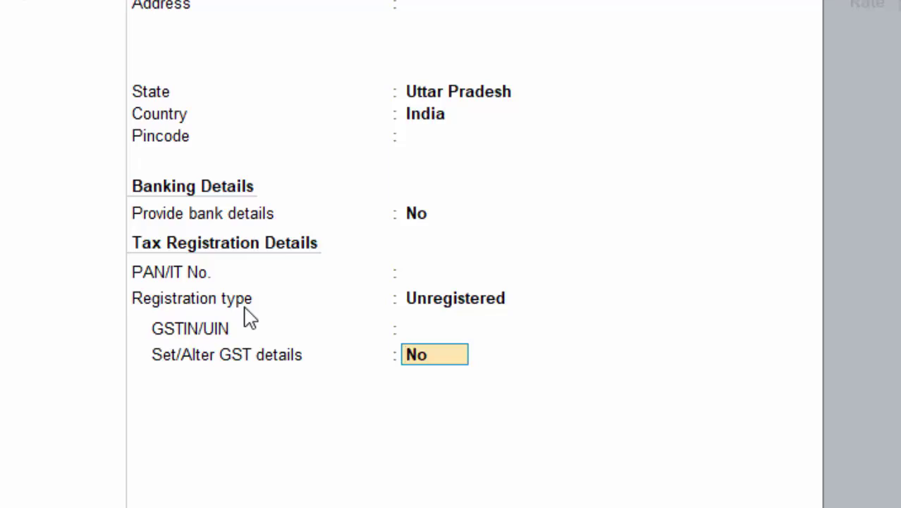
{"action": "key", "text": "Return"}
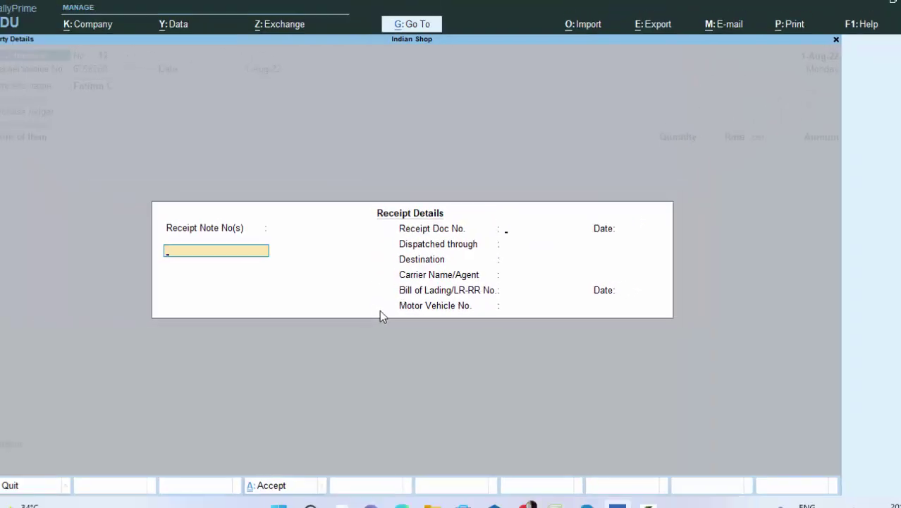
- Accept the default receipt and party details and choose Purchase A/c as the purchase ledger
{"action": "key", "text": "Return"}
{"action": "key", "text": "Return"}
{"action": "key", "text": "Return"}
{"action": "key", "text": "Return"}
{"action": "key", "text": "Return"}
{"action": "key", "text": "Return"}
{"action": "key", "text": "Return"}
{"action": "key", "text": "Return"}
{"action": "key", "text": "Return"}
{"action": "key", "text": "Return"}
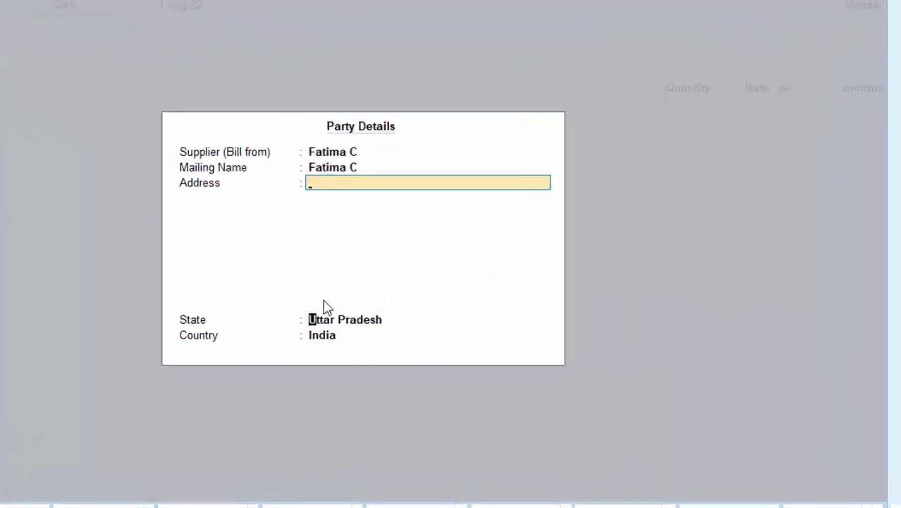
{"action": "key", "text": "Return"}
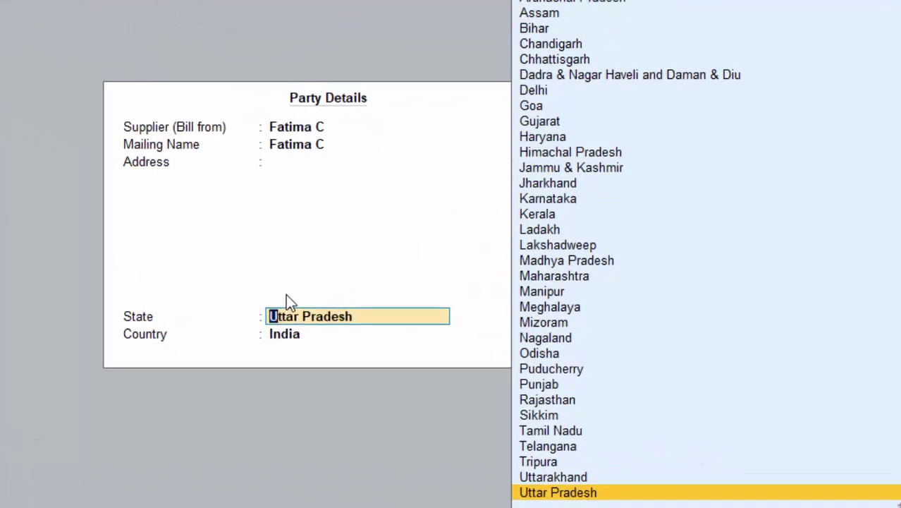
{"action": "key", "text": "Return"}
{"action": "key", "text": "Return"}
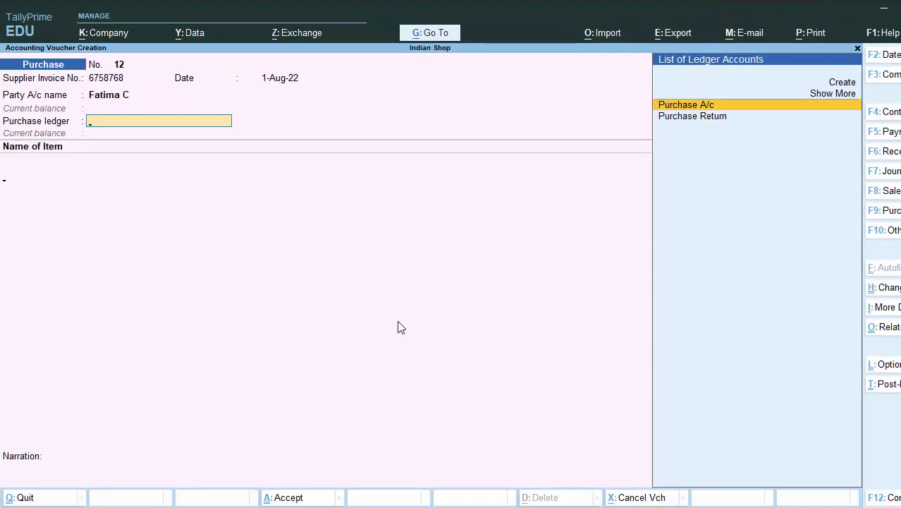
{"action": "key", "text": "Return"}
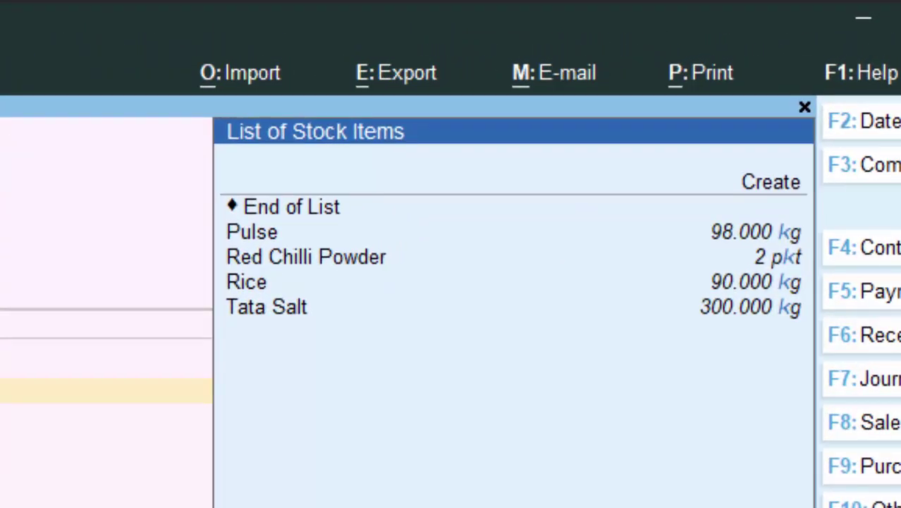
- Add the item Red Chilli Powder with godown New Colony Deoria, quantity 100 pkt and rate 40.00 per pkt
{"action": "left_click", "coordinate": [306, 257]}
{"action": "key", "text": "Return"}
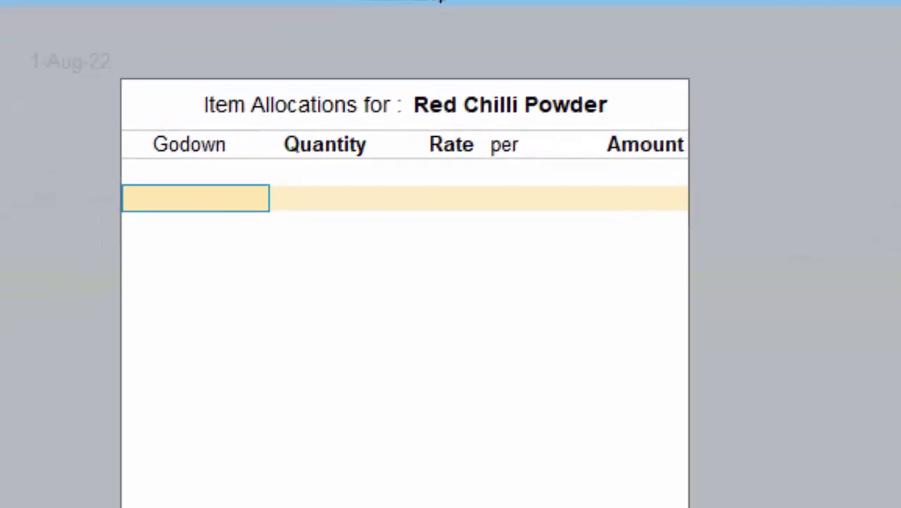
{"action": "type", "text": "N"}
{"action": "key", "text": "Return"}
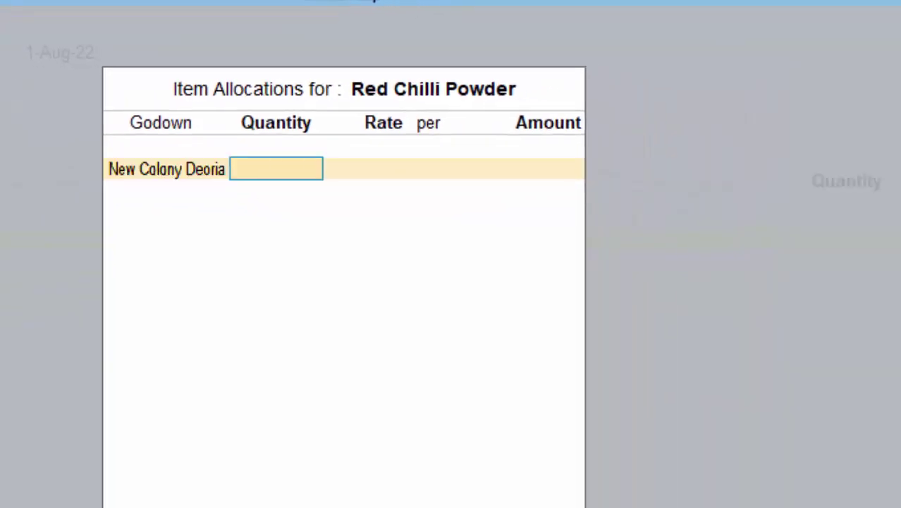
{"action": "type", "text": "100"}
{"action": "key", "text": "Return"}
{"action": "key", "text": "Return"}
{"action": "key", "text": "Return"}
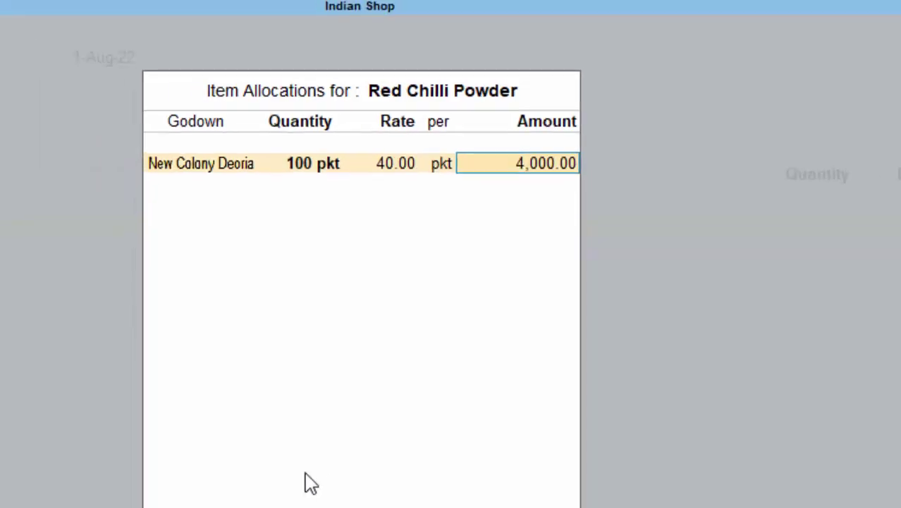
{"action": "key", "text": "Return"}
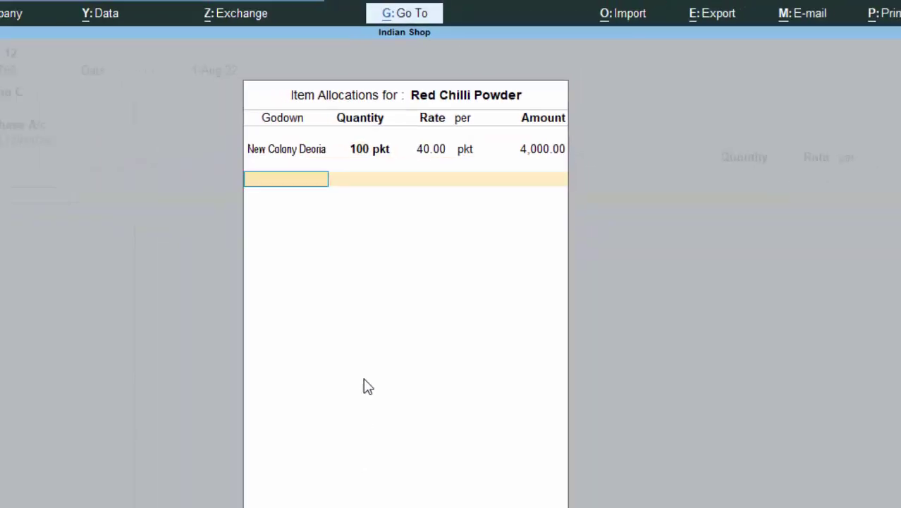
{"action": "key", "text": "Return"}
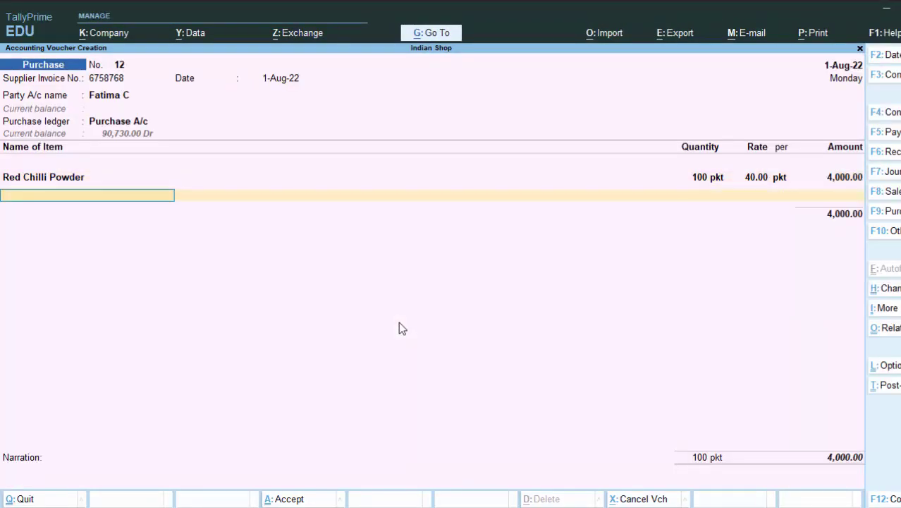
- Add the Cgst ledger below the item and quit the purchase voucher without saving it
{"action": "key", "text": "Return"}
{"action": "type", "text": "c"}
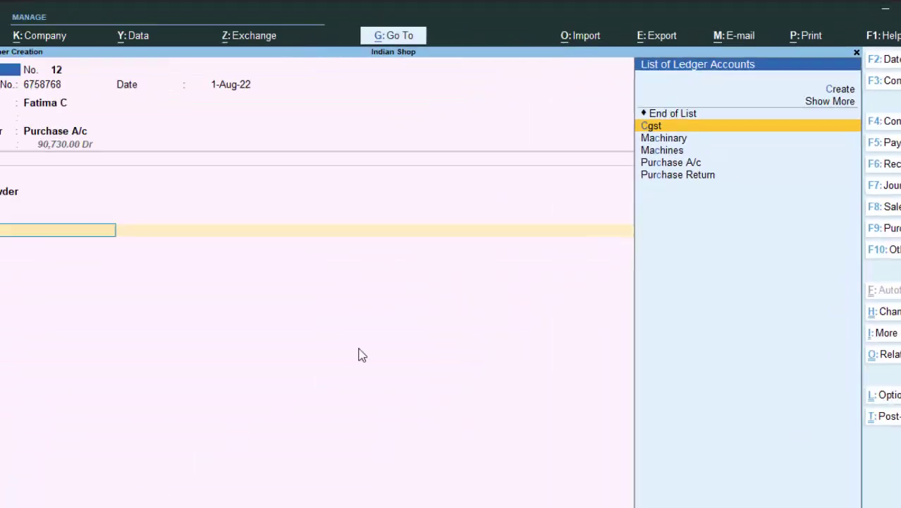
{"action": "key", "text": "Return"}
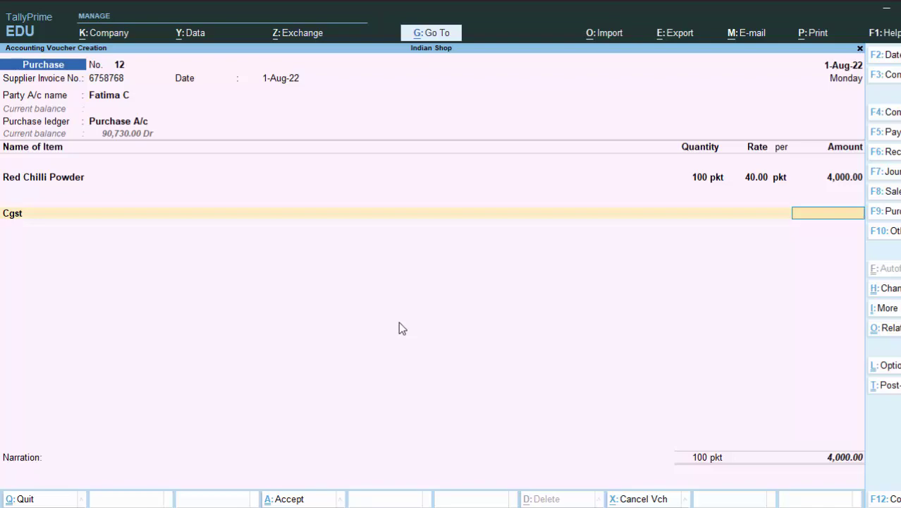
{"action": "key", "text": "Escape"}
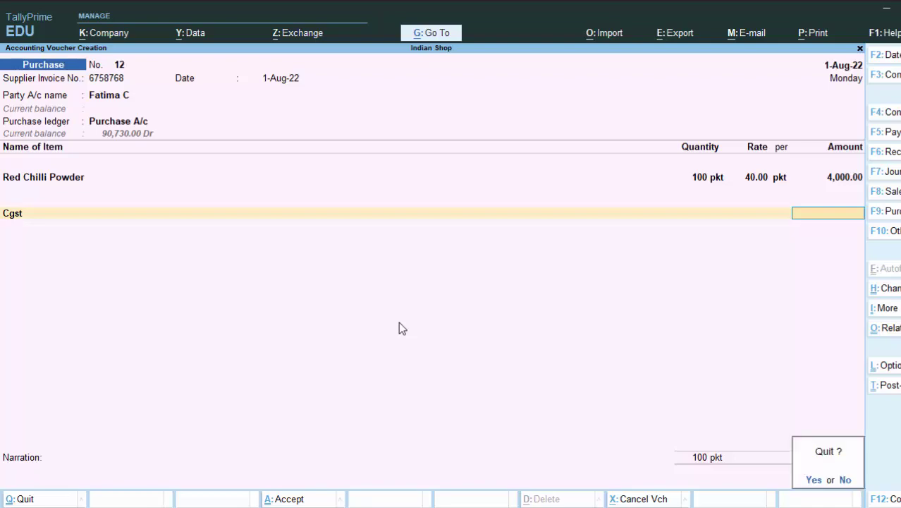
{"action": "key", "text": "y"}
- Open the company's GST details from the company features and set the periodicity of GSTR1 to Monthly
{"action": "key", "text": "F11"}
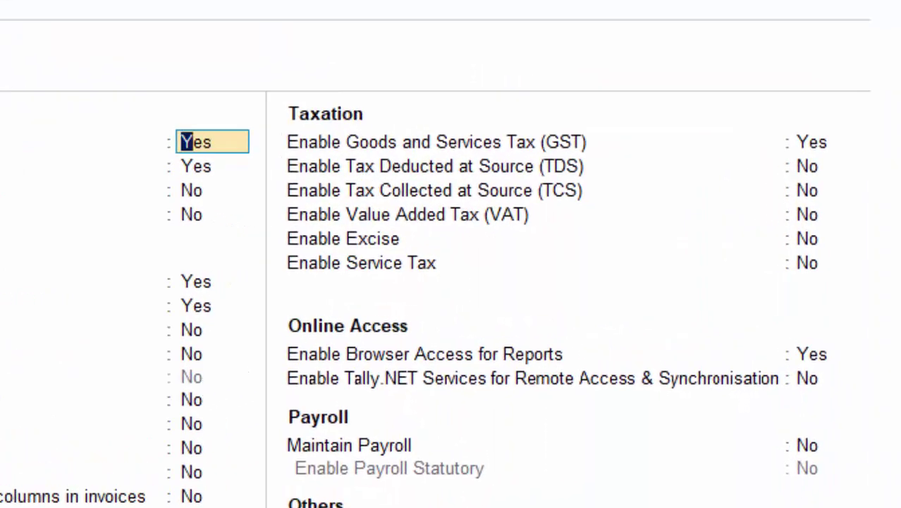
{"action": "left_click", "coordinate": [811, 143]}
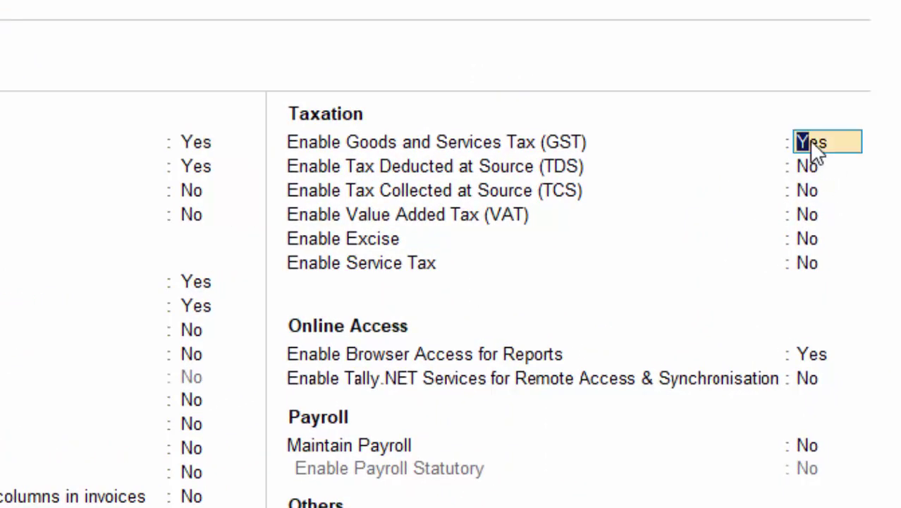
{"action": "key", "text": "Return"}
{"action": "key", "text": "Return"}
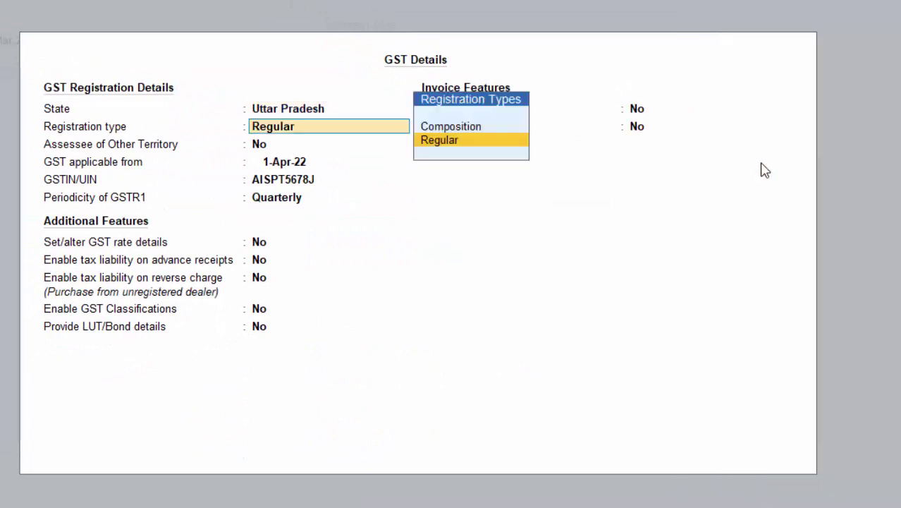
{"action": "key", "text": "Return"}
{"action": "key", "text": "Return"}
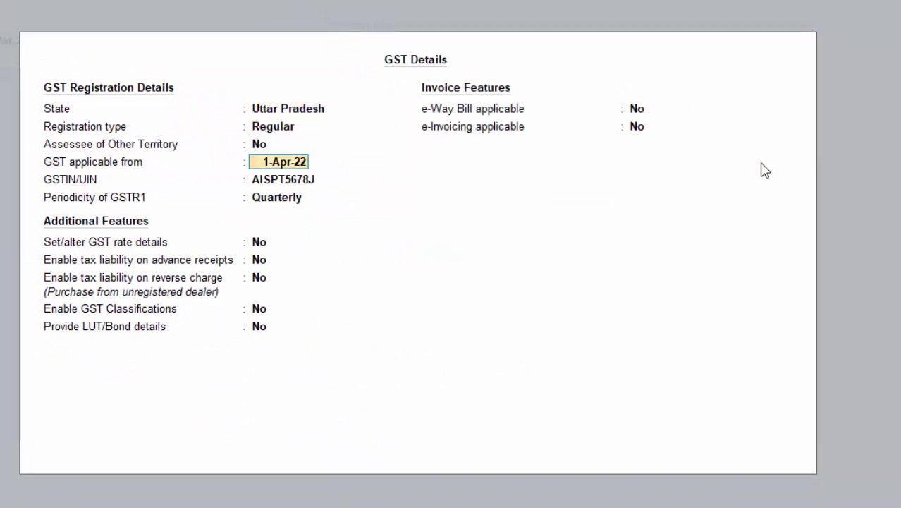
{"action": "key", "text": "Return"}
{"action": "key", "text": "Return"}
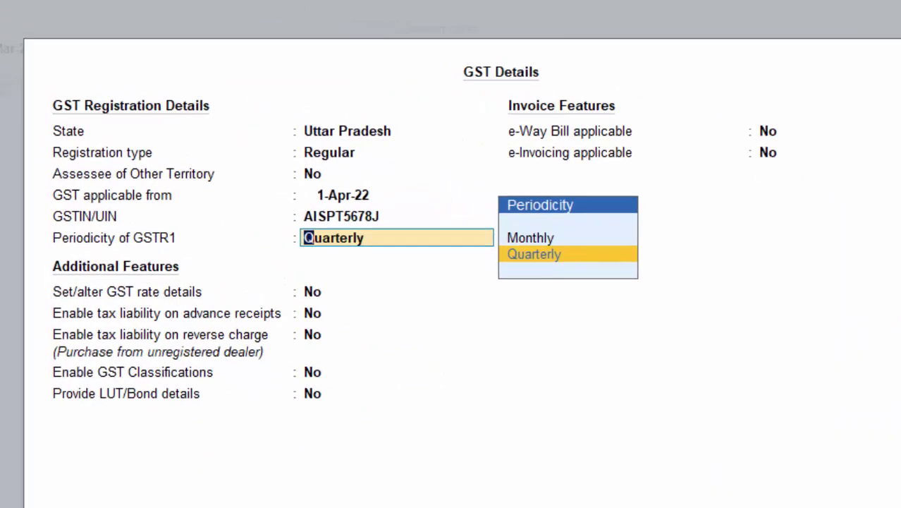
{"action": "key", "text": "Up"}
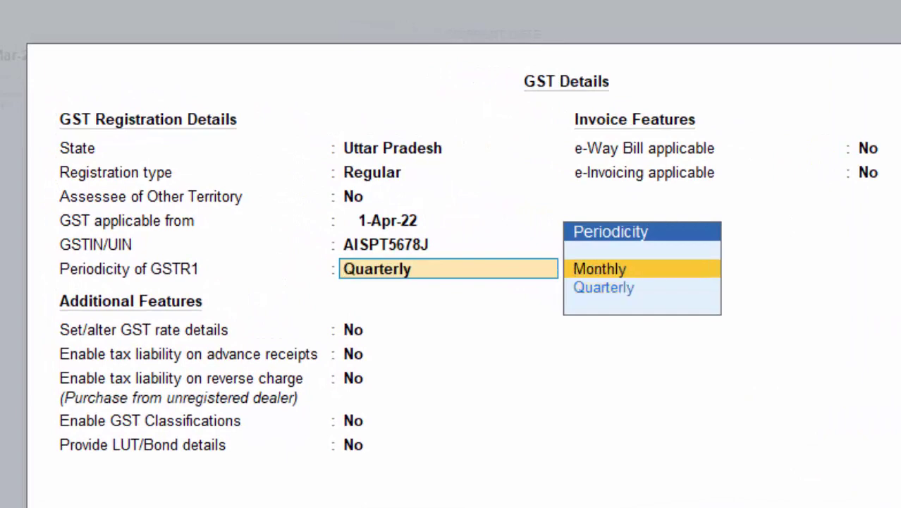
{"action": "key", "text": "Return"}
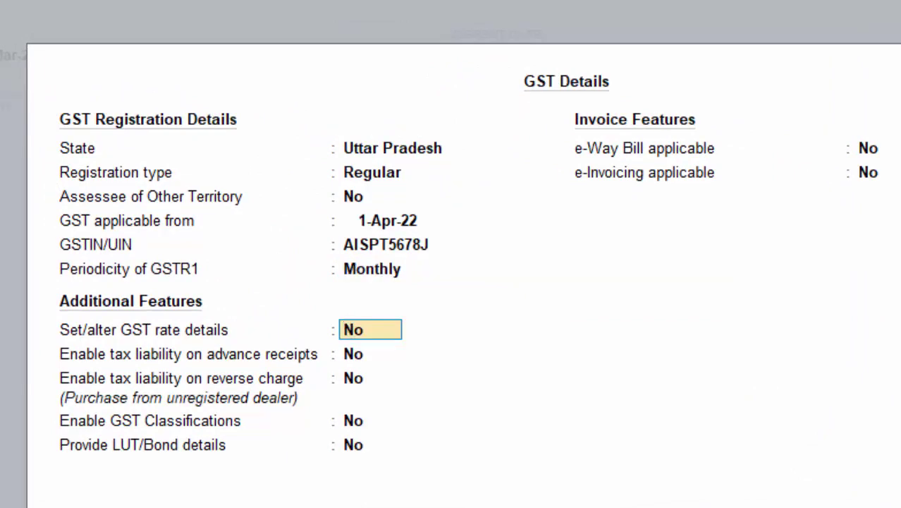
- Set Set/alter GST rate details to Yes and accept the company's existing taxability and tax rates
{"action": "type", "text": "y"}
{"action": "key", "text": "Return"}
{"action": "key", "text": "Return"}
{"action": "key", "text": "Return"}
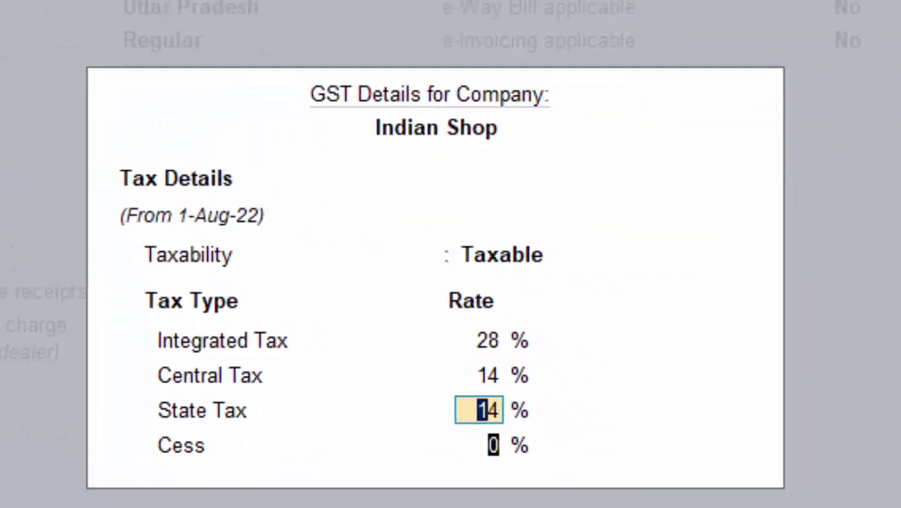
{"action": "key", "text": "Return"}
{"action": "key", "text": "Return"}
- Keep the remaining additional and invoice features of the GST details at No and save the company features
{"action": "key", "text": "Return"}
{"action": "key", "text": "Return"}
{"action": "key", "text": "Return"}
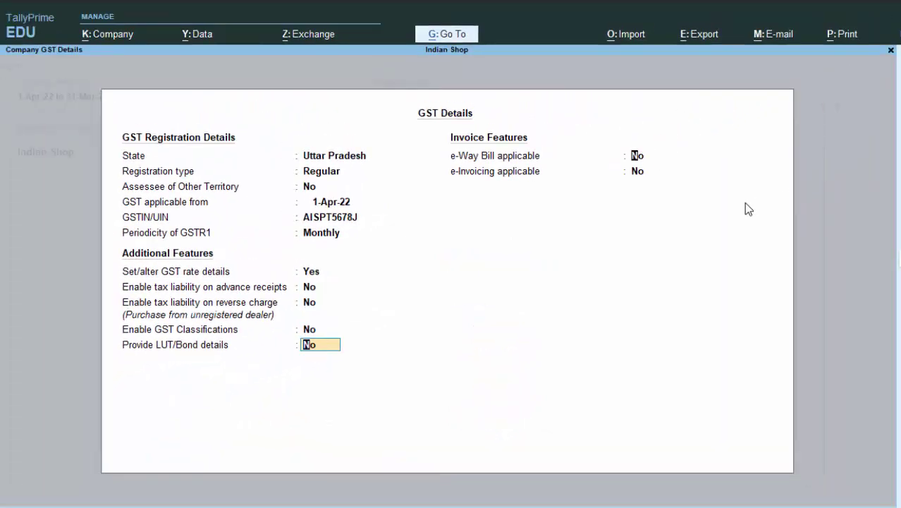
{"action": "key", "text": "Return"}
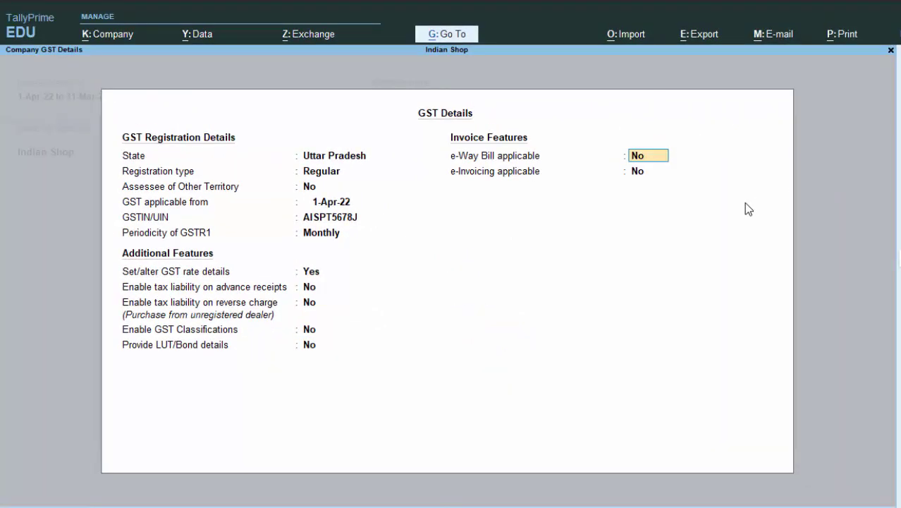
{"action": "key", "text": "Return"}
{"action": "key", "text": "Return"}
{"action": "key", "text": "Return"}
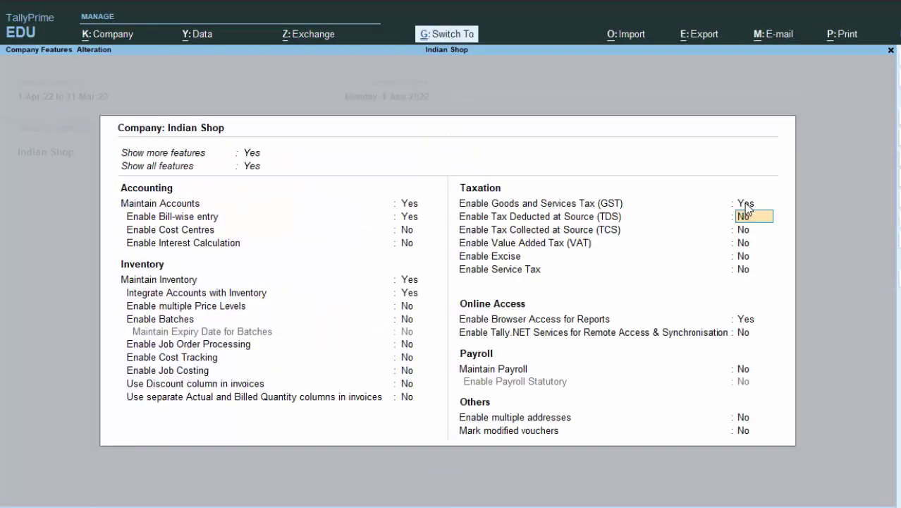
{"action": "key", "text": "ctrl+a"}
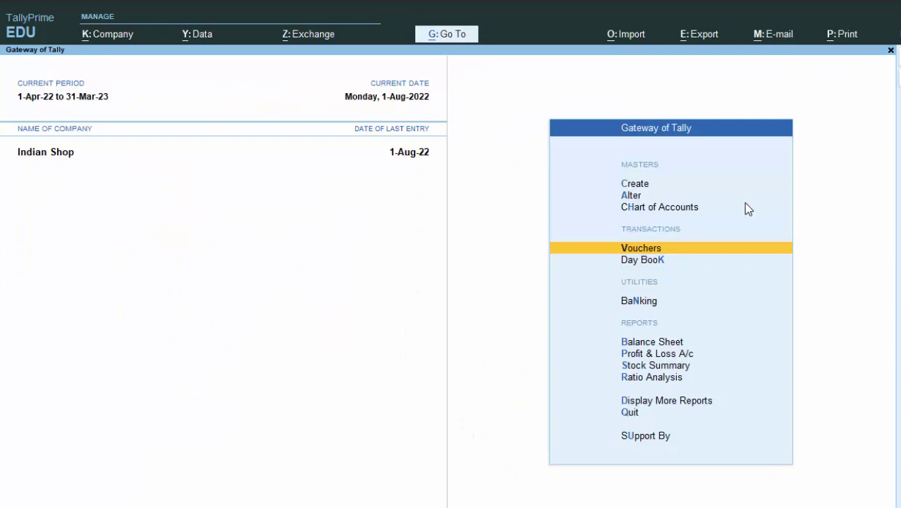
- Start a purchase voucher with supplier invoice number 57577 dated 1-Aug-22 and choose the unregistered supplier as the party
{"action": "key", "text": "Return"}
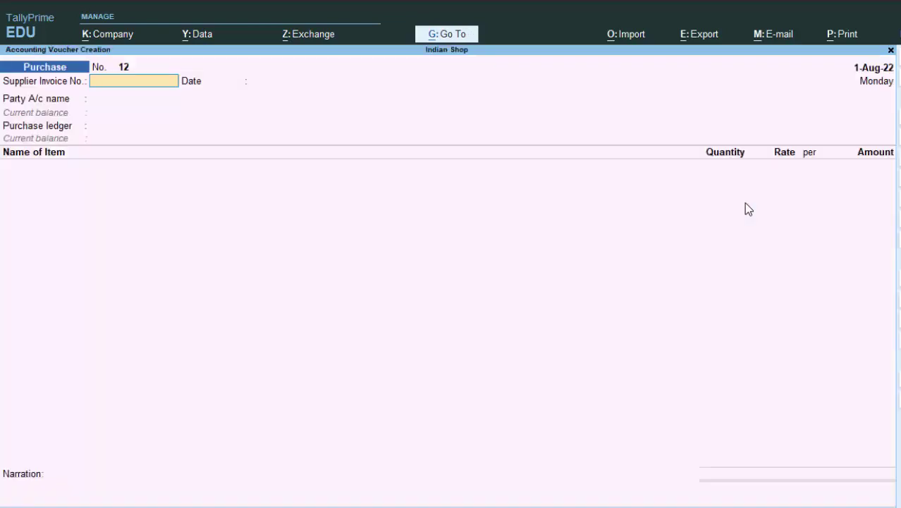
{"action": "type", "text": "57577"}
{"action": "key", "text": "Return"}
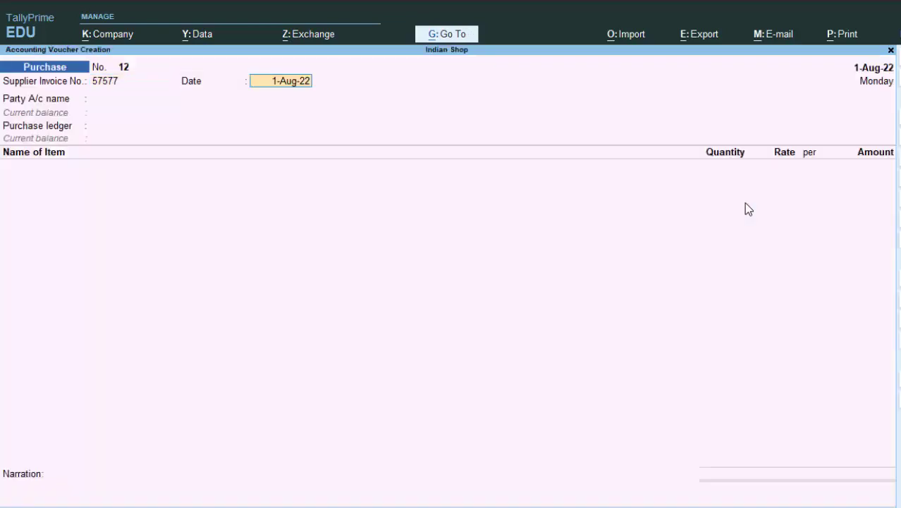
{"action": "key", "text": "Return"}
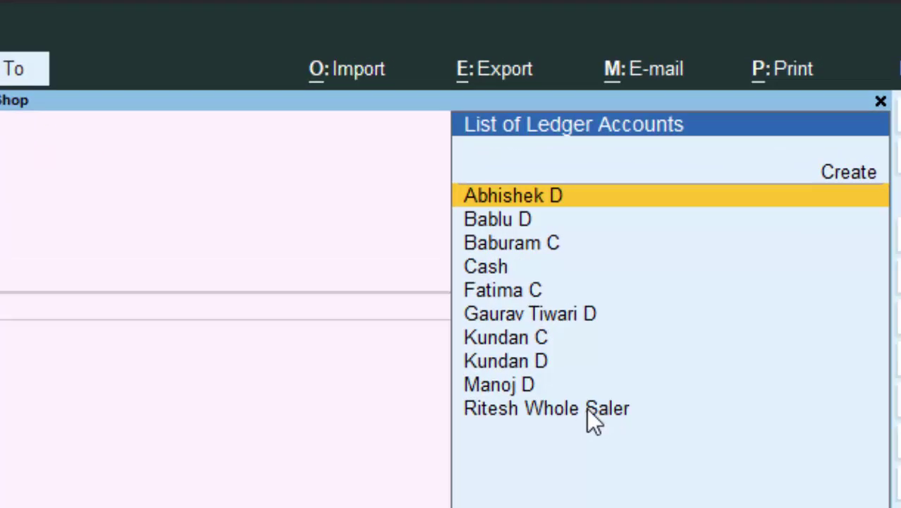
{"action": "key", "text": "Down"}
{"action": "key", "text": "Down"}
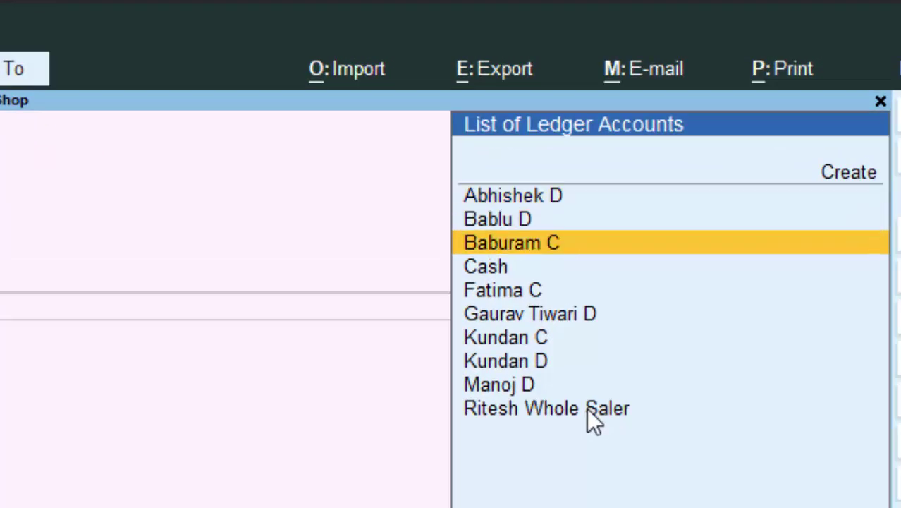
{"action": "key", "text": "Down"}
{"action": "key", "text": "Down"}
{"action": "key", "text": "Return"}
- Accept the default receipt and party details and choose Purchase A/c as the purchase ledger
{"action": "key", "text": "Return"}
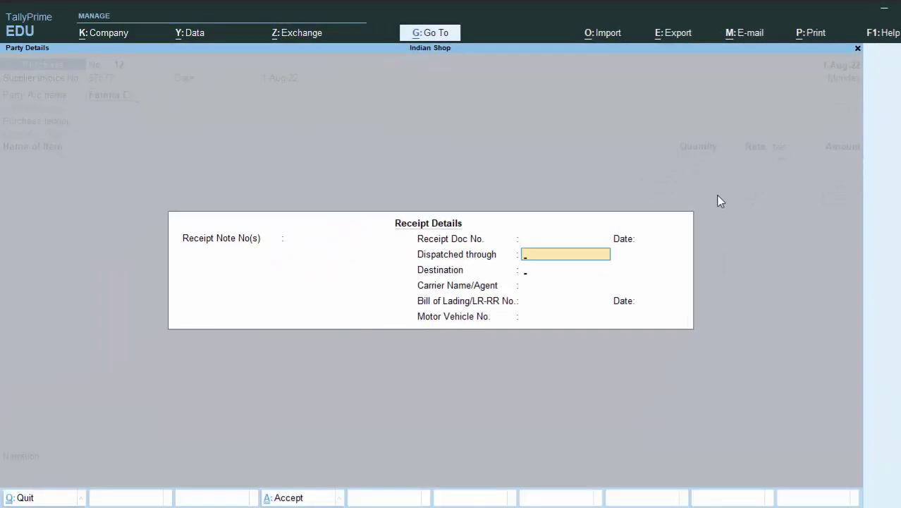
{"action": "key", "text": "Return"}
{"action": "key", "text": "Return"}
{"action": "key", "text": "Return"}
{"action": "key", "text": "Return"}
{"action": "key", "text": "Return"}
{"action": "key", "text": "Return"}
{"action": "key", "text": "Return"}
{"action": "key", "text": "Return"}
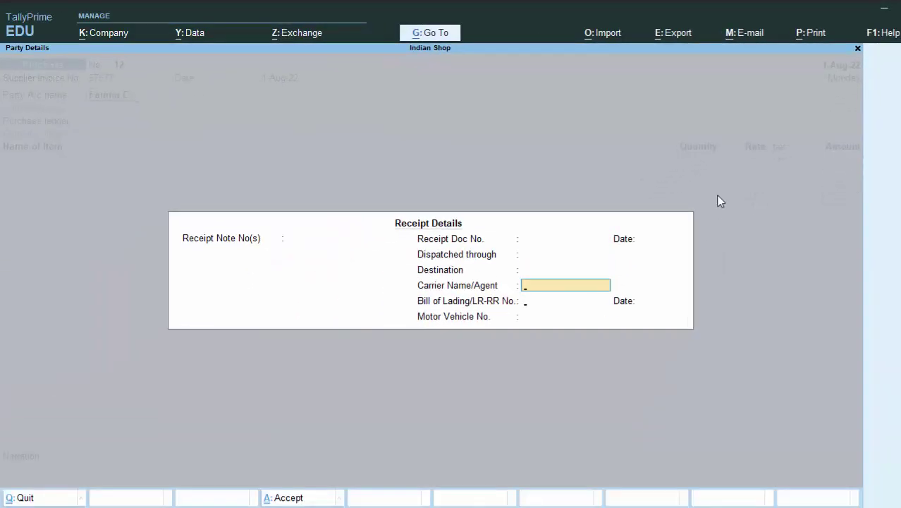
{"action": "key", "text": "Return"}
{"action": "key", "text": "Return"}
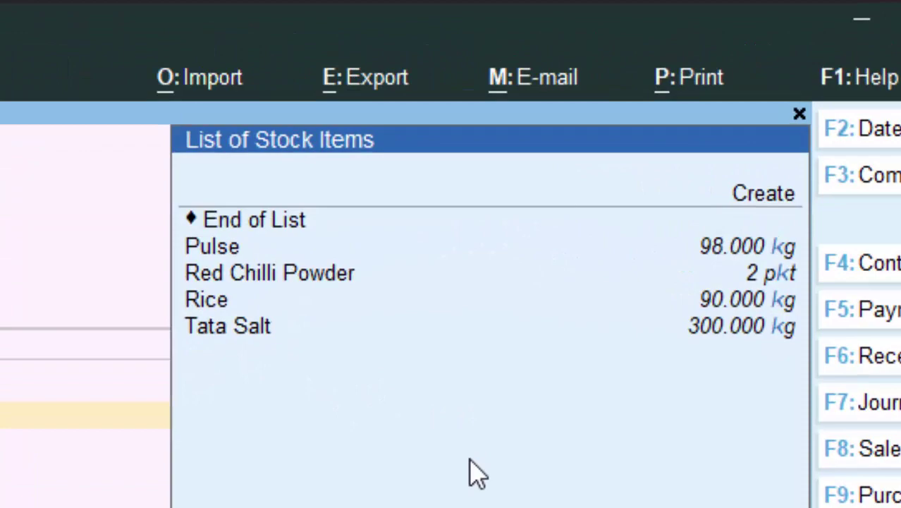
- Add the item Red Chilli Powder with godown New Colony Deoria, quantity 60 pkt and rate 40.00 per pkt
{"action": "key", "text": "Down"}
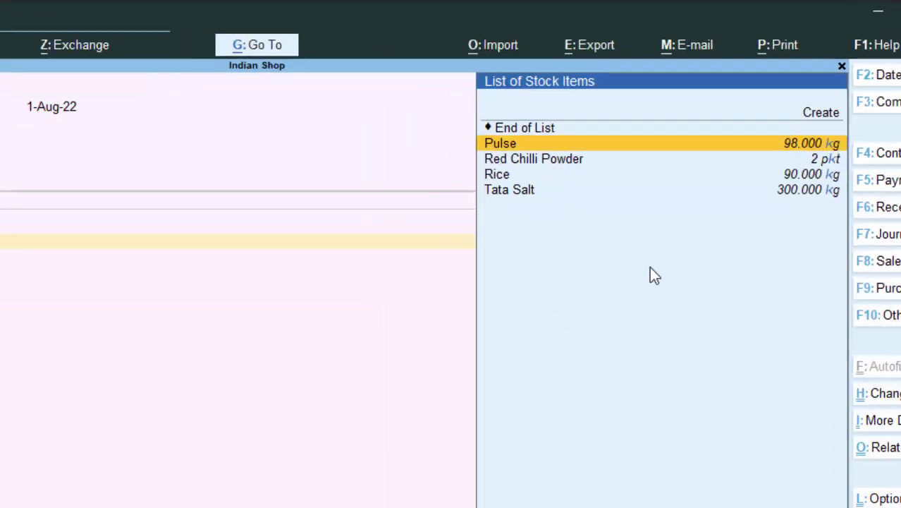
{"action": "key", "text": "Down"}
{"action": "key", "text": "Return"}
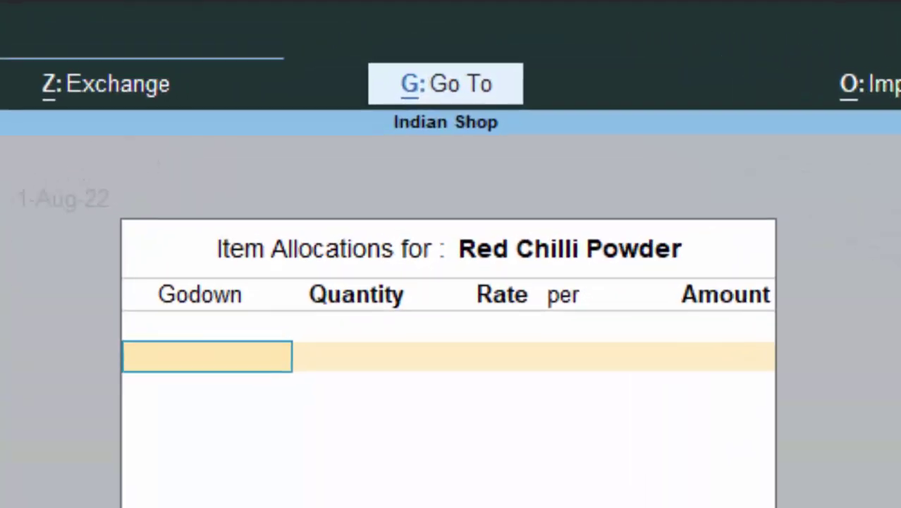
{"action": "type", "text": "N"}
{"action": "key", "text": "Return"}
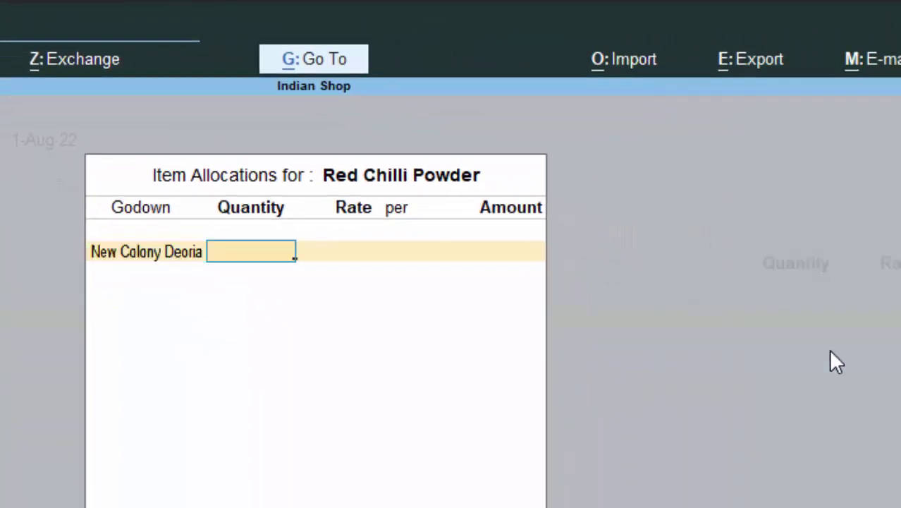
{"action": "type", "text": "60"}
{"action": "key", "text": "Return"}
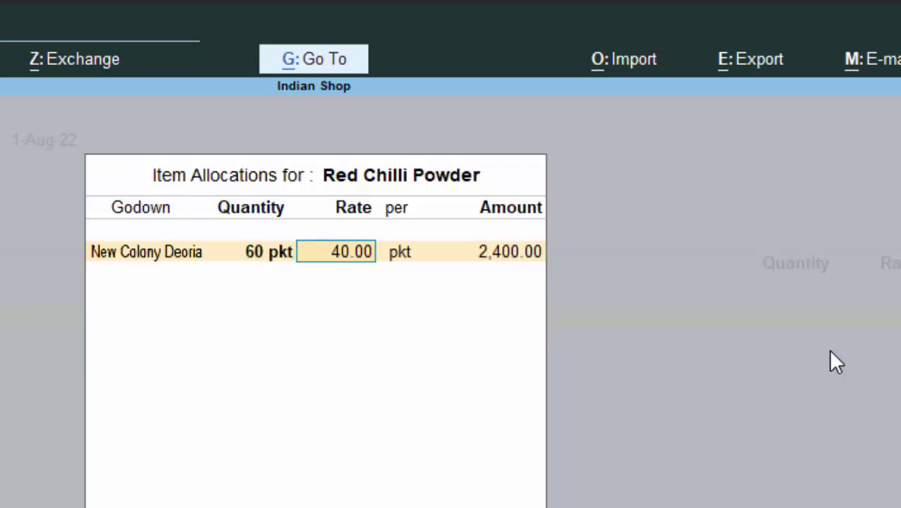
{"action": "key", "text": "Return"}
{"action": "key", "text": "Return"}
{"action": "key", "text": "Return"}
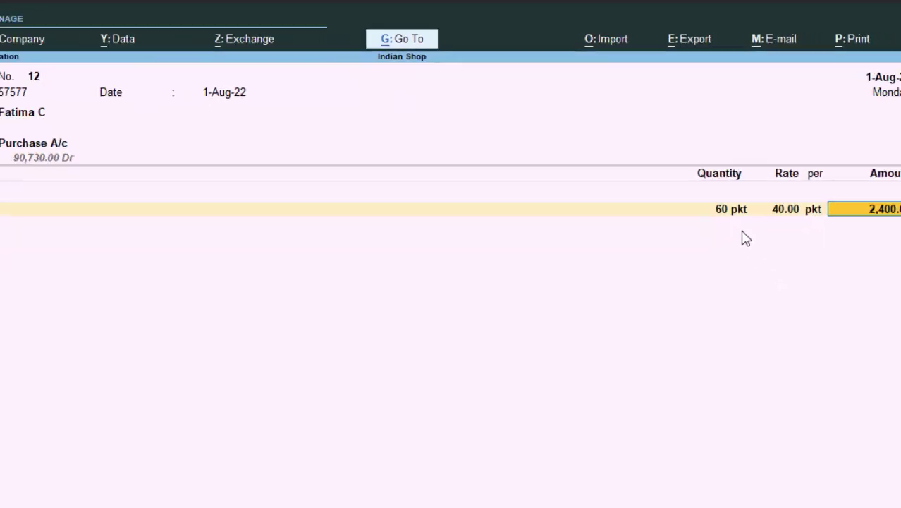
{"action": "key", "text": "Return"}
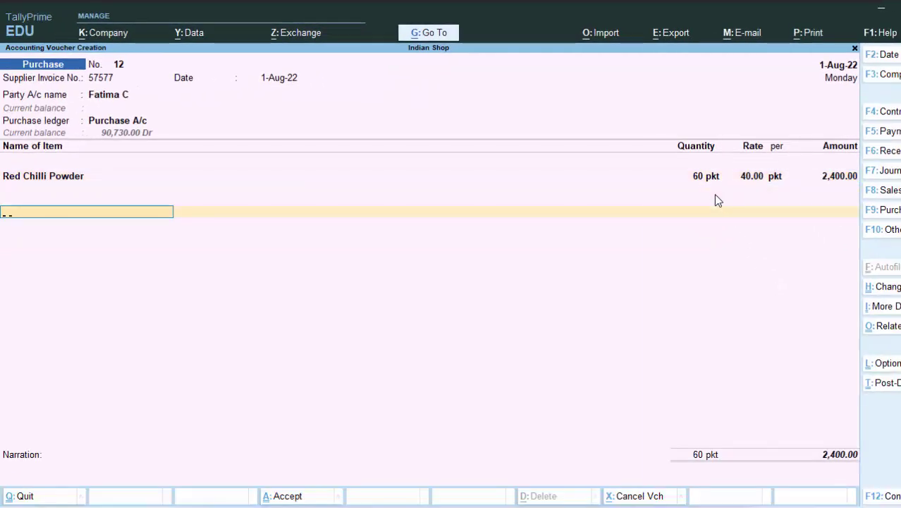
- Add the Cgst ledger below the Red Chilli Powder item and quit the purchase voucher without saving it
{"action": "key", "text": "Return"}
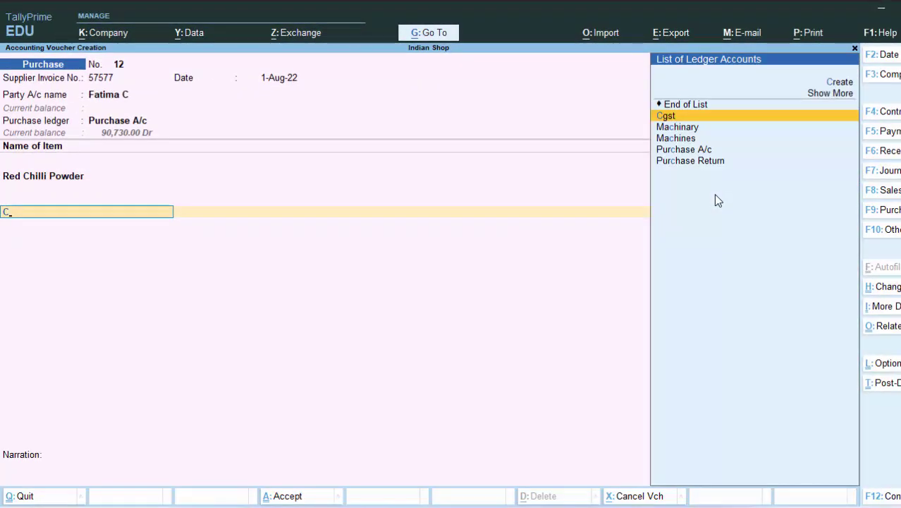
{"action": "key", "text": "Return"}
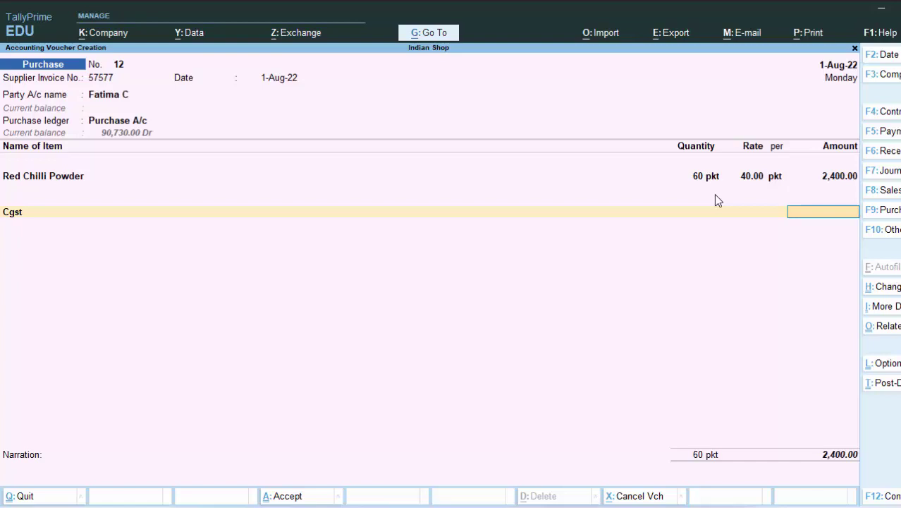
{"action": "key", "text": "Escape"}
{"action": "key", "text": "Escape"}
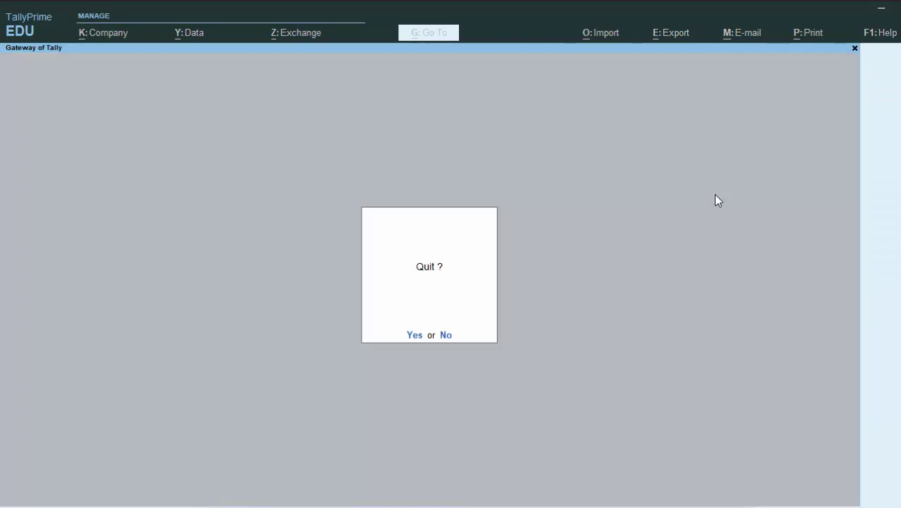
{"action": "key", "text": "n"}
- Open the unregistered supplier's ledger for alteration
{"action": "key", "text": "Up"}
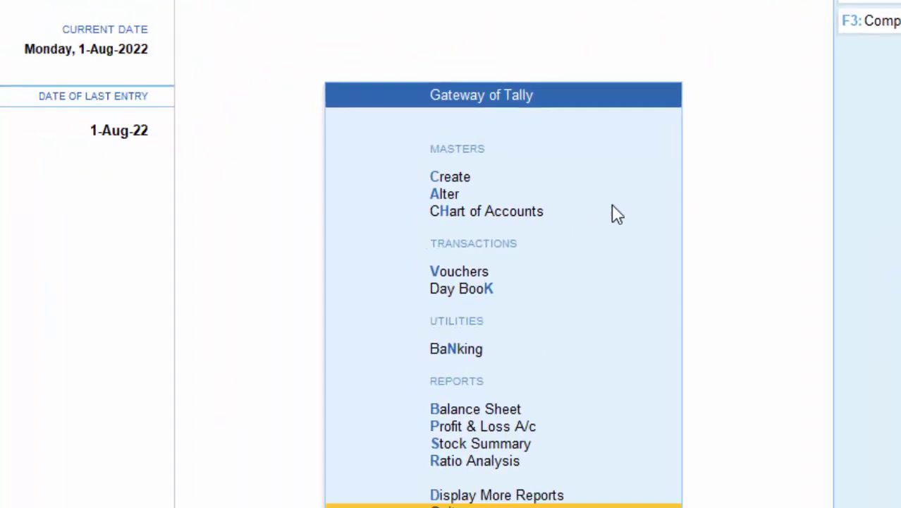
{"action": "key", "text": "Up"}
{"action": "key", "text": "Up"}
{"action": "key", "text": "Up"}
{"action": "key", "text": "Up"}
{"action": "key", "text": "Up"}
{"action": "key", "text": "Up"}
{"action": "key", "text": "Up"}
{"action": "key", "text": "Up"}
{"action": "key", "text": "Up"}
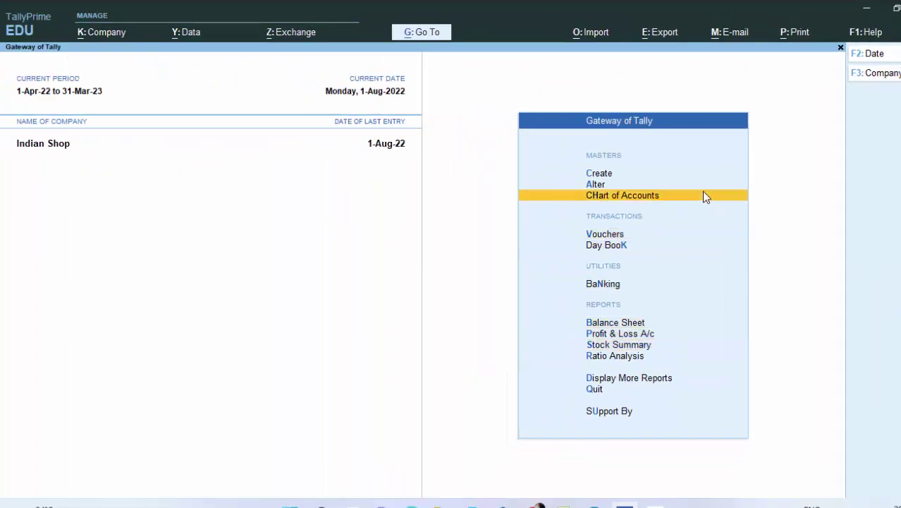
{"action": "key", "text": "Up"}
{"action": "key", "text": "Return"}
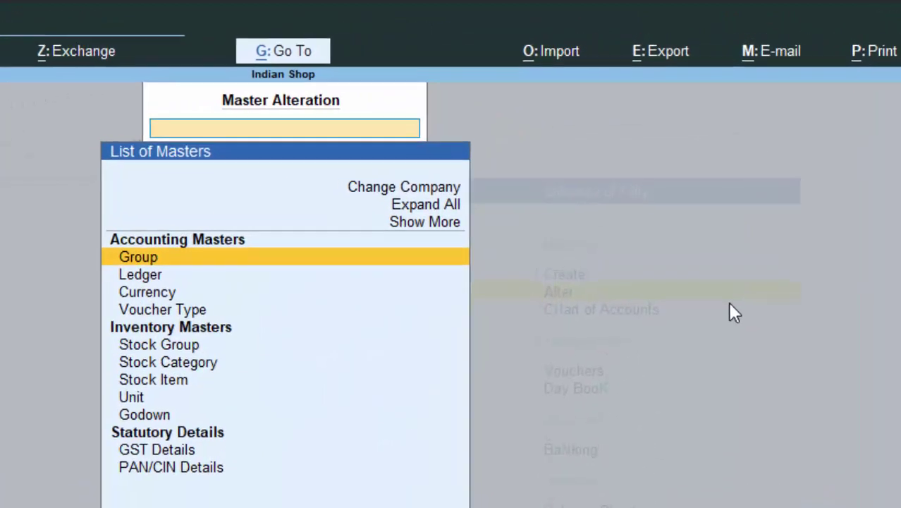
{"action": "key", "text": "Down"}
{"action": "key", "text": "Return"}
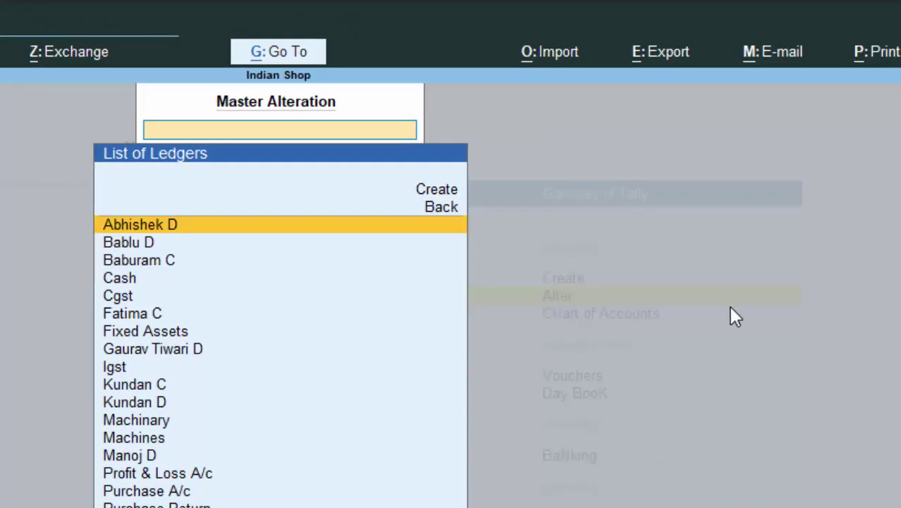
{"action": "type", "text": "F"}
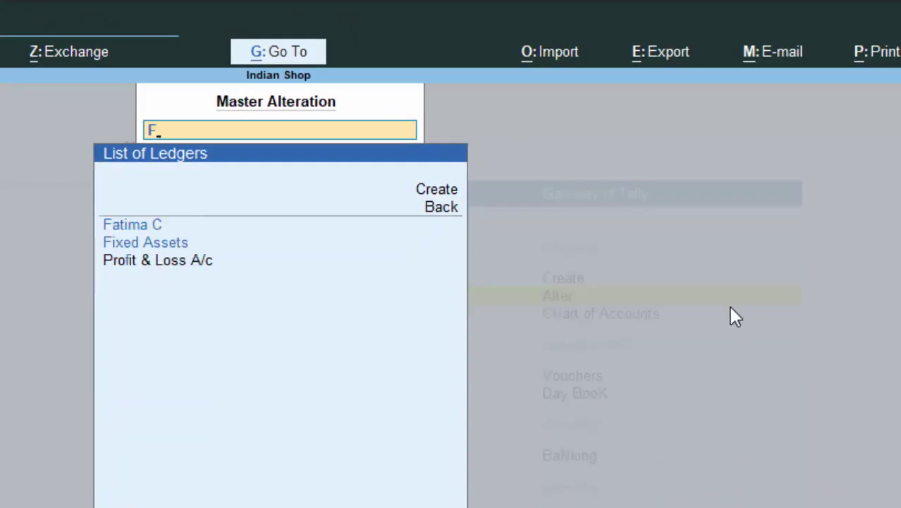
{"action": "key", "text": "Return"}
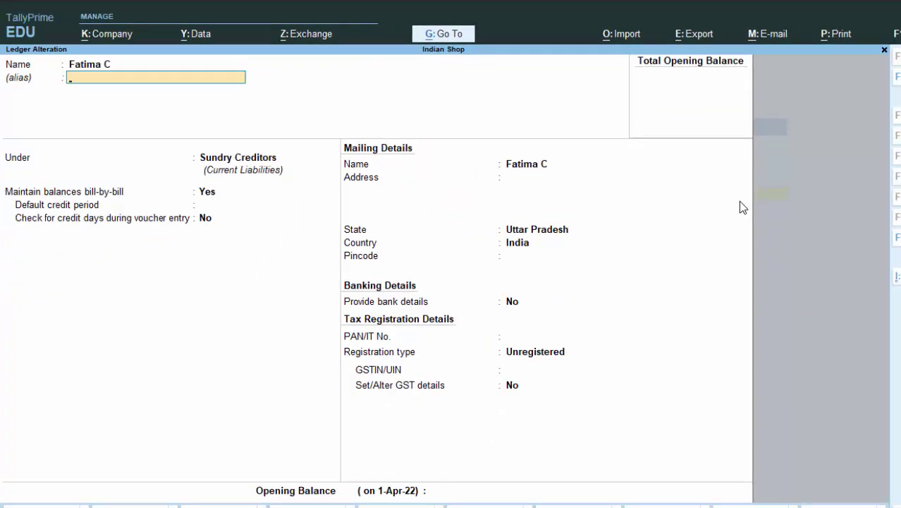
- Set the supplier ledger's GST registration type to Regular, leave the GSTIN/UIN blank, and save the ledger
{"action": "key", "text": "Return"}
{"action": "key", "text": "Return"}
{"action": "key", "text": "Return"}
{"action": "key", "text": "Return"}
{"action": "key", "text": "Return"}
{"action": "key", "text": "Return"}
{"action": "key", "text": "Return"}
{"action": "key", "text": "Return"}
{"action": "key", "text": "Return"}
{"action": "key", "text": "Return"}
{"action": "key", "text": "Return"}
{"action": "key", "text": "Return"}
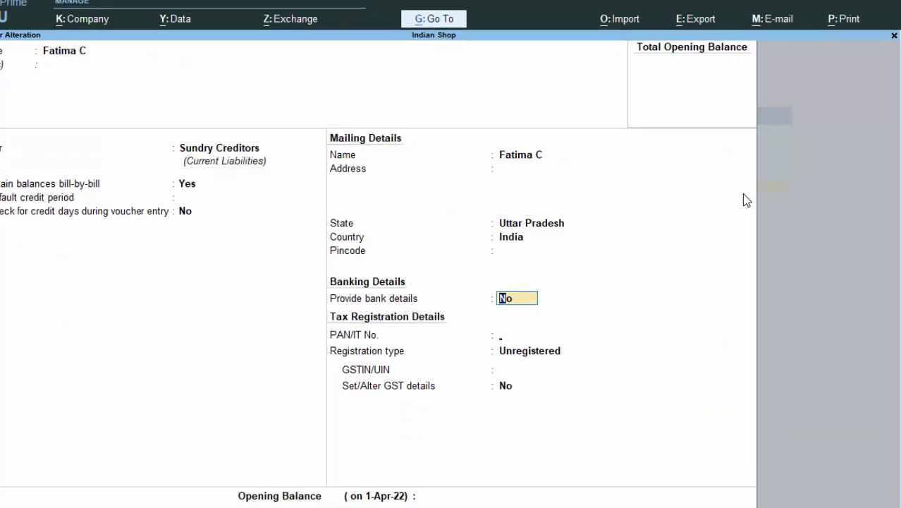
{"action": "key", "text": "Return"}
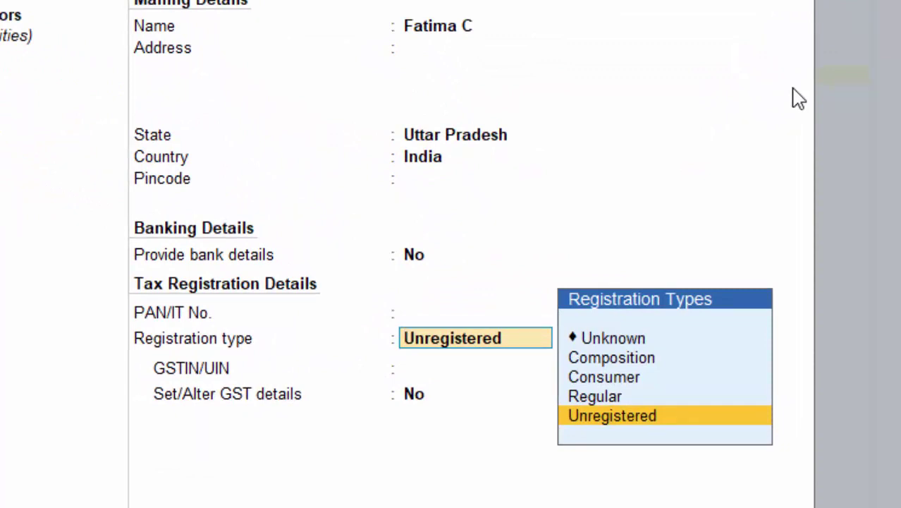
{"action": "key", "text": "Up"}
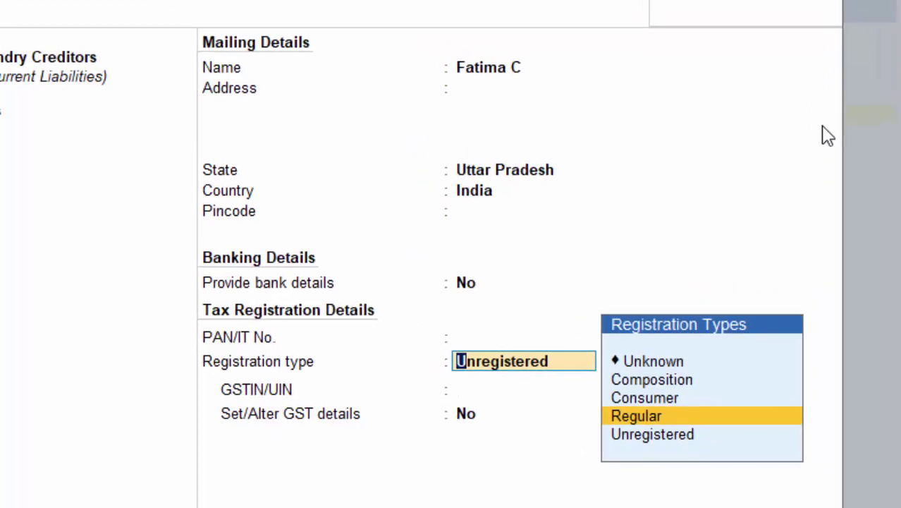
{"action": "key", "text": "Return"}
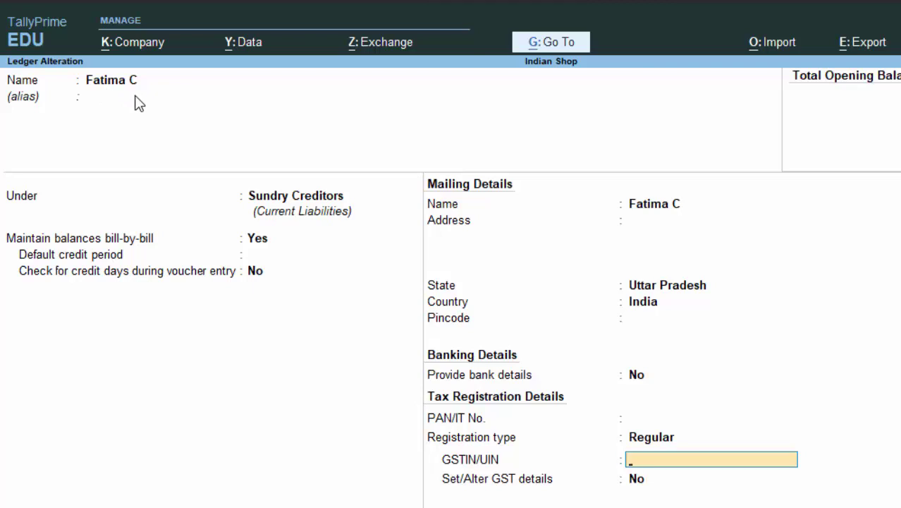
{"action": "key", "text": "Return"}
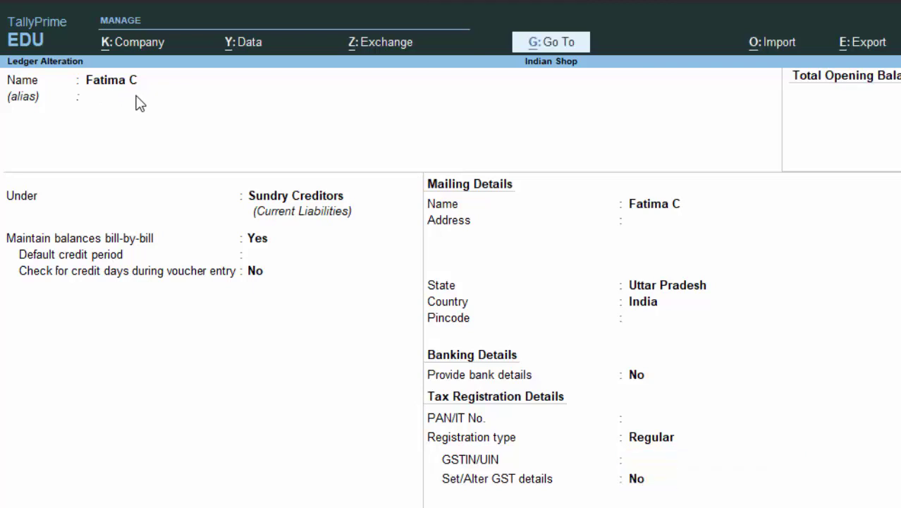
{"action": "key", "text": "Return"}
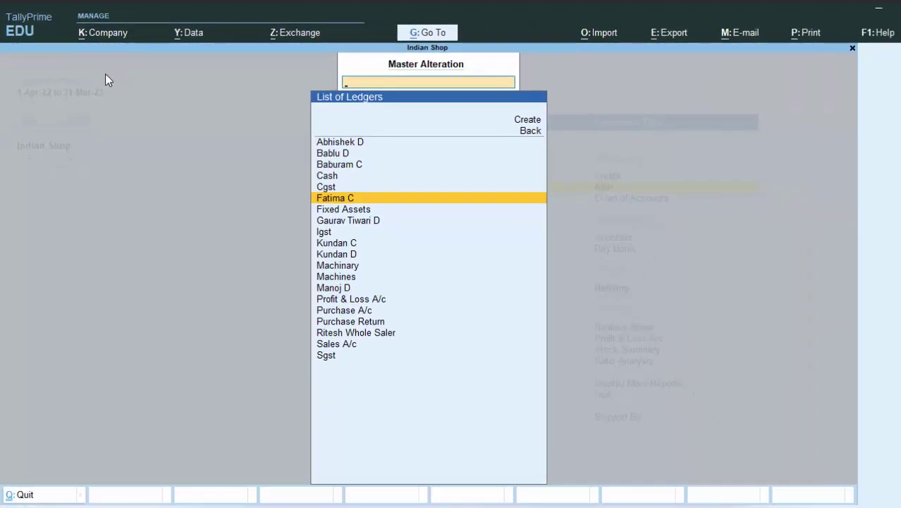
- Start a new purchase voucher with supplier invoice number 476575 dated 1-Aug-22
{"action": "key", "text": "Escape"}
{"action": "key", "text": "Escape"}
{"action": "key", "text": "v"}
{"action": "key", "text": "F9"}
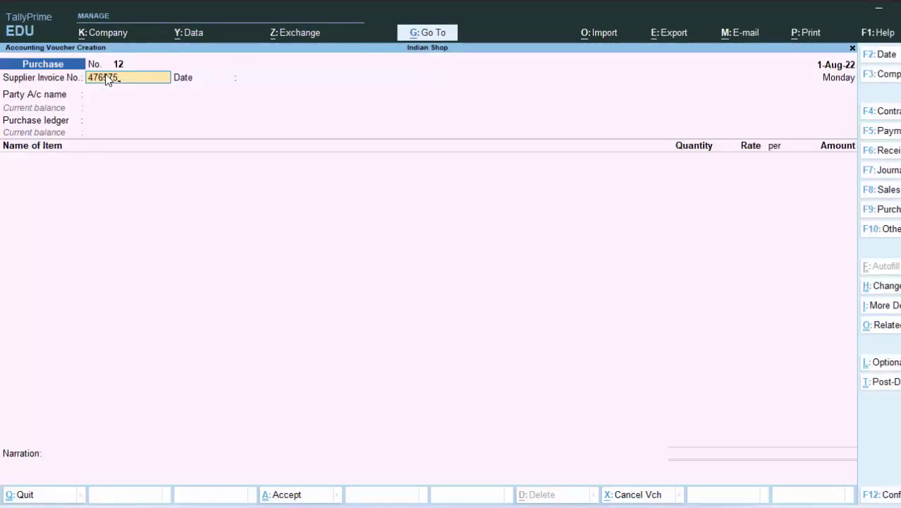
{"action": "key", "text": "Return"}
{"action": "key", "text": "Return"}
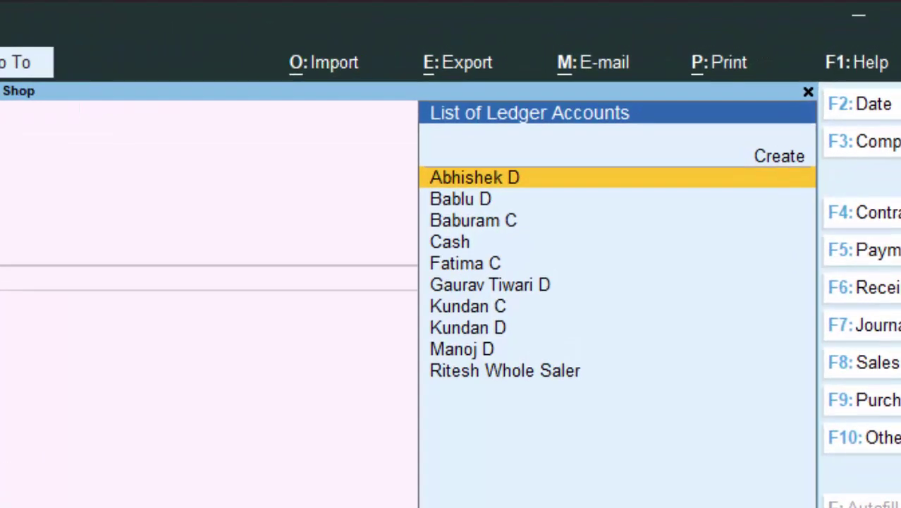
- Choose the altered supplier as the party, accept the default receipt and party details, and use Purchase A/c as the purchase ledger
{"action": "type", "text": "f"}
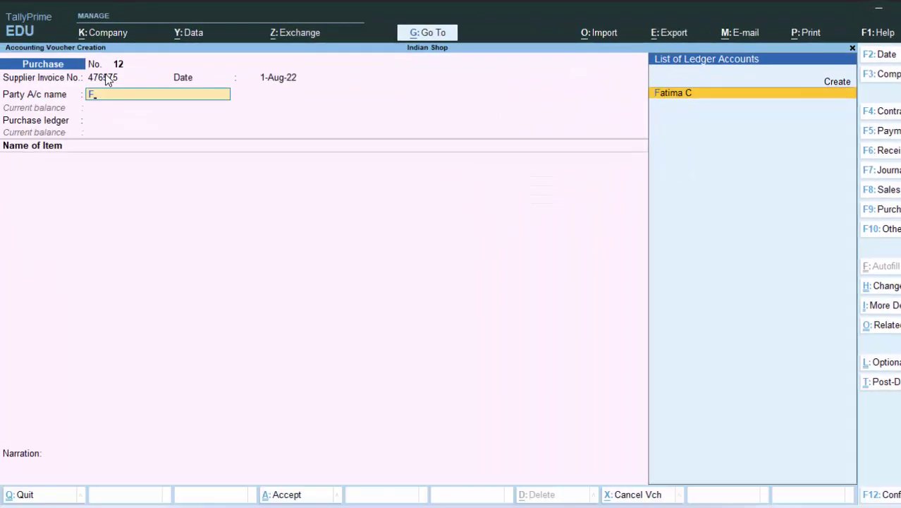
{"action": "key", "text": "Return"}
{"action": "key", "text": "Return"}
{"action": "key", "text": "Return"}
{"action": "key", "text": "Return"}
{"action": "key", "text": "Return"}
{"action": "key", "text": "Return"}
{"action": "key", "text": "Return"}
{"action": "key", "text": "Return"}
{"action": "key", "text": "Return"}
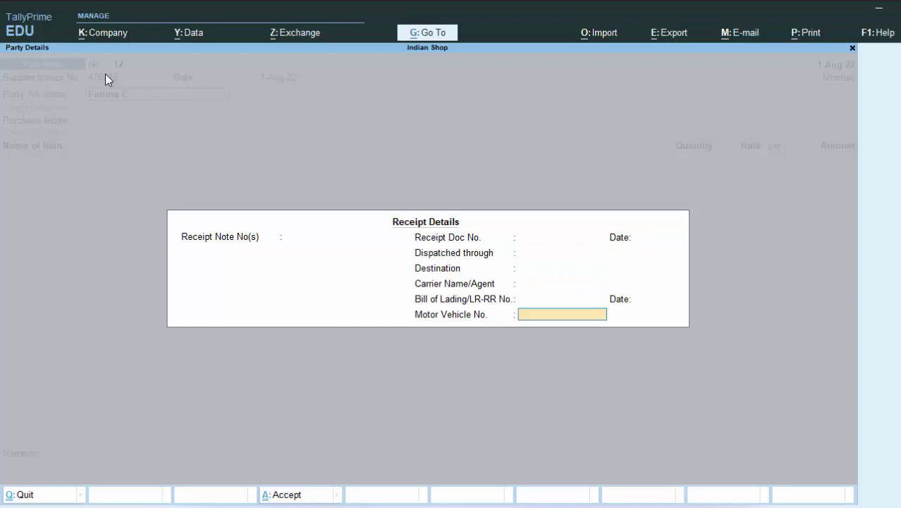
{"action": "key", "text": "Return"}
{"action": "key", "text": "Return"}
{"action": "key", "text": "Return"}
{"action": "key", "text": "Return"}
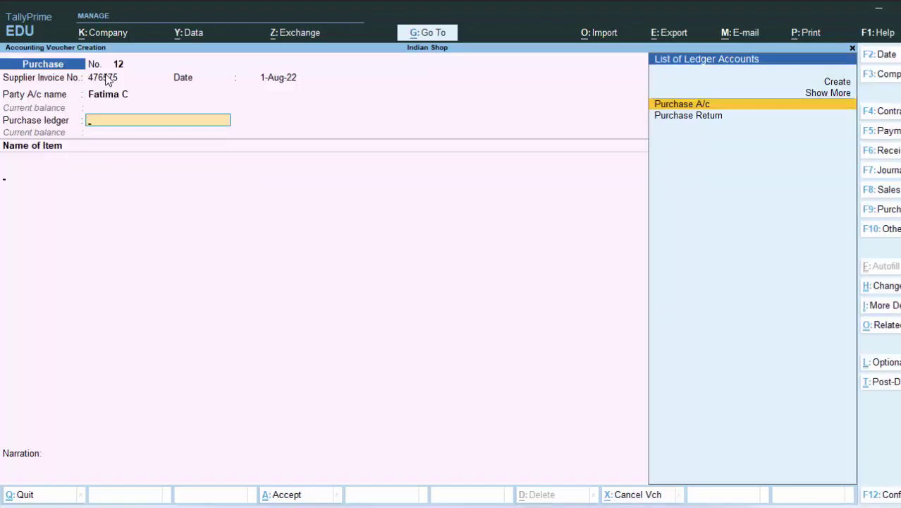
{"action": "key", "text": "Return"}
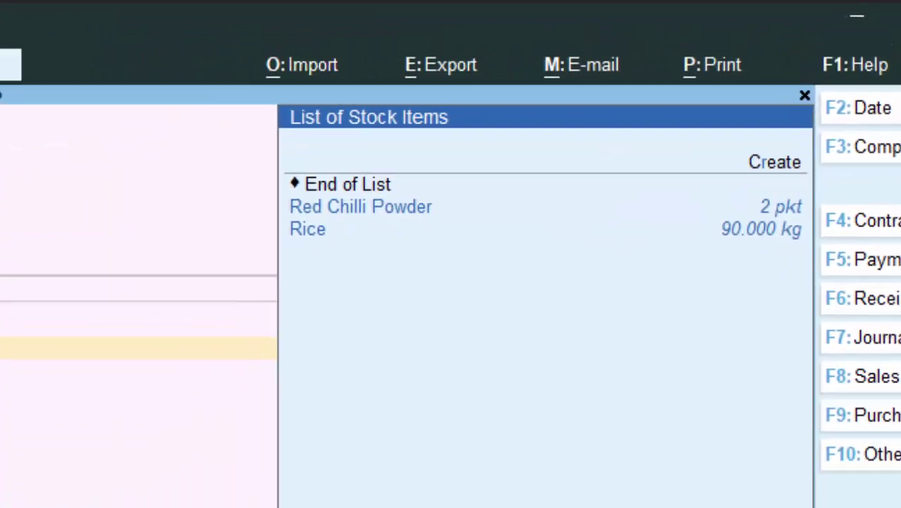
- Add the item Red Chilli Powder with godown New Colony Deoria, quantity 100 pkt and rate 40.00 per pkt
{"action": "key", "text": "Down"}
{"action": "key", "text": "Return"}
{"action": "type", "text": "m"}
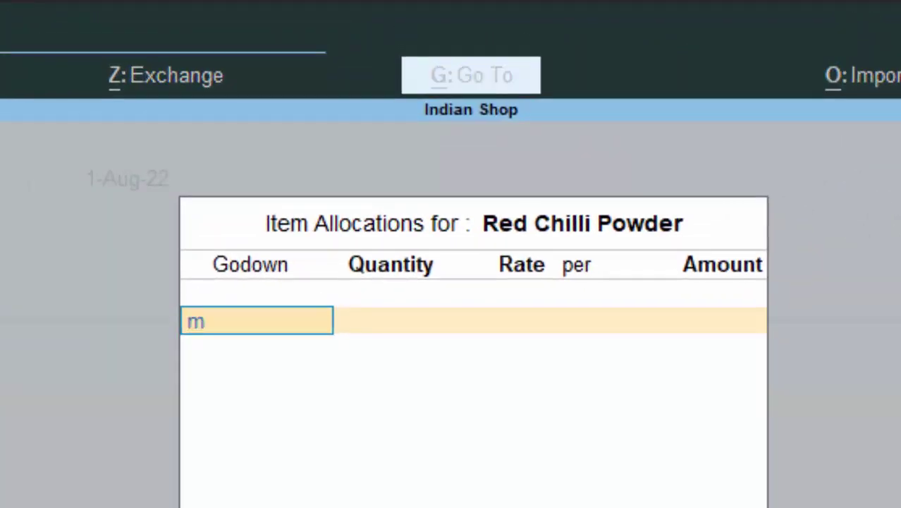
{"action": "key", "text": "BackSpace"}
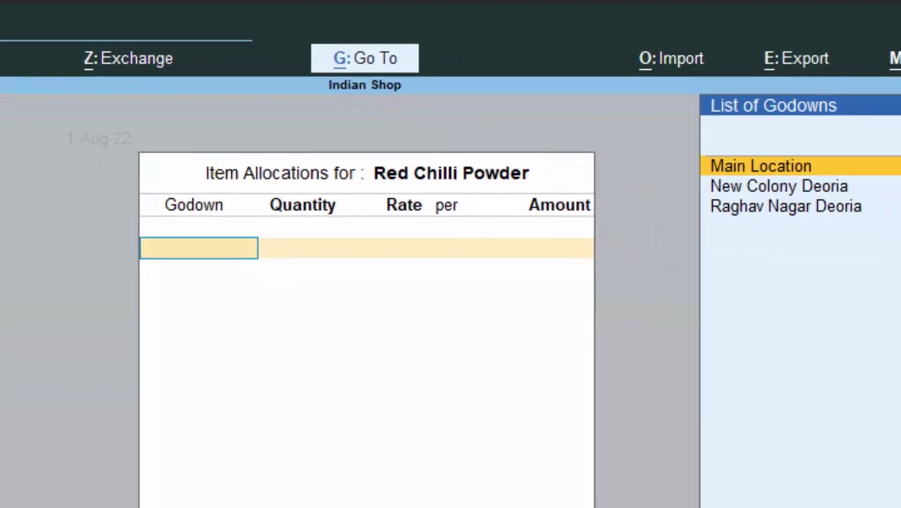
{"action": "key", "text": "Down"}
{"action": "key", "text": "Return"}
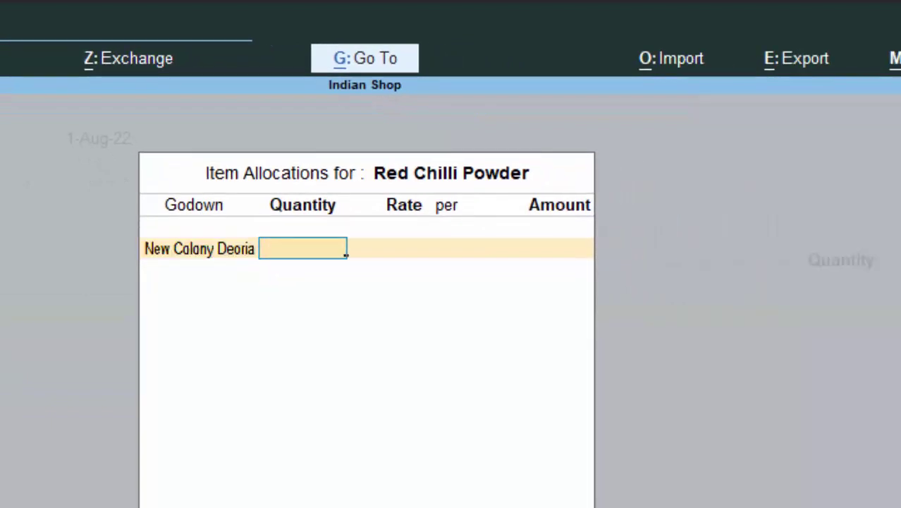
{"action": "type", "text": "100"}
{"action": "key", "text": "Return"}
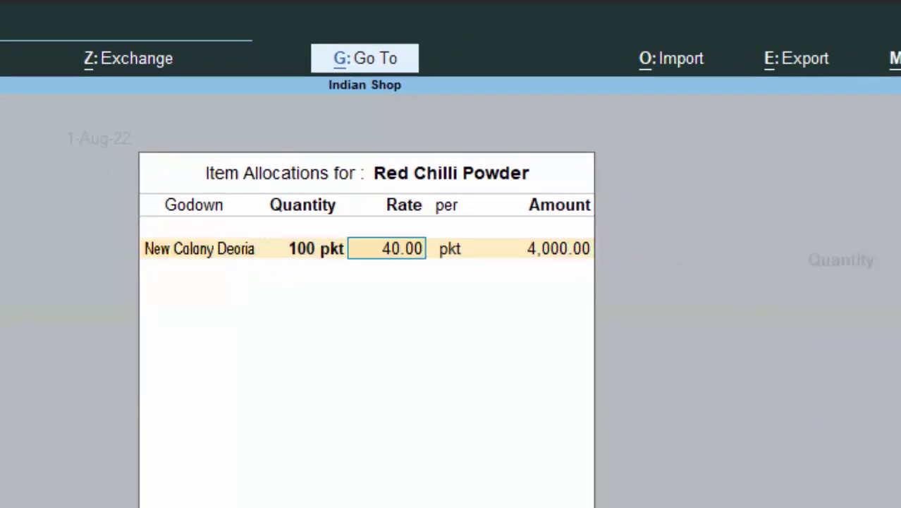
{"action": "key", "text": "Return"}
{"action": "key", "text": "Return"}
{"action": "key", "text": "Return"}
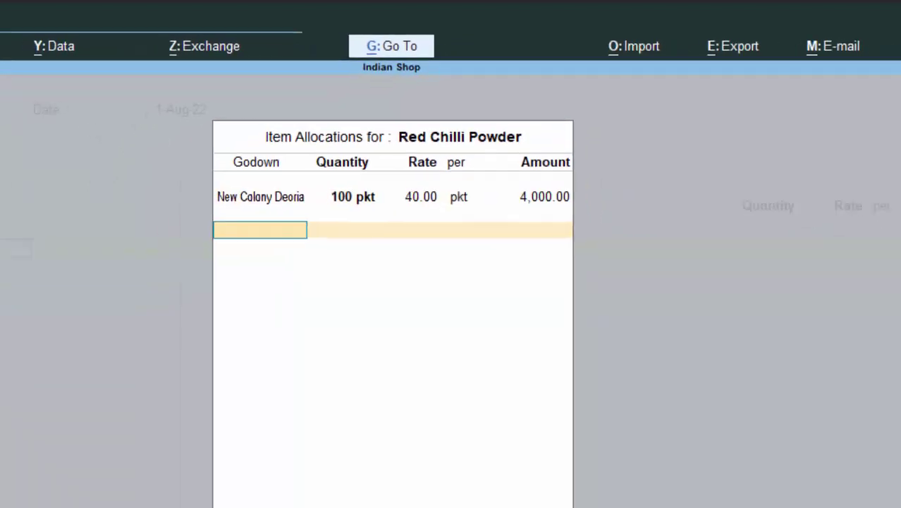
{"action": "key", "text": "Return"}
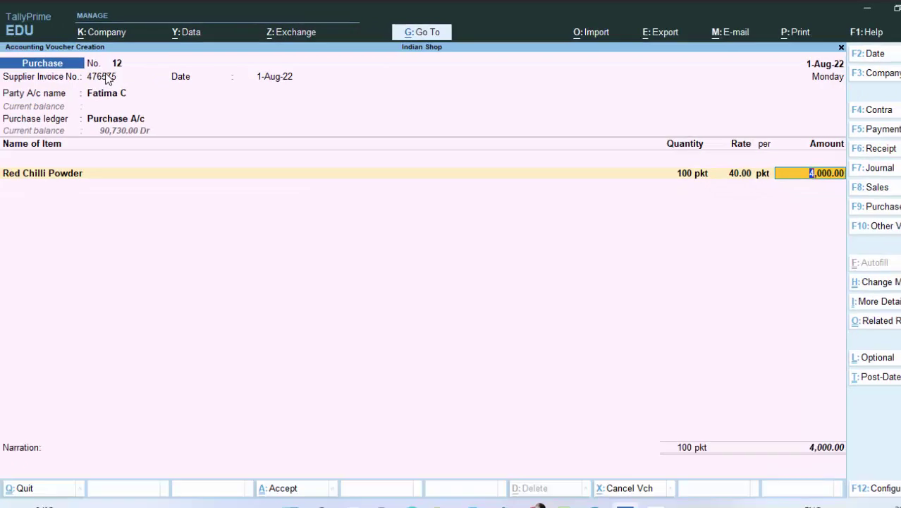
{"action": "key", "text": "Return"}
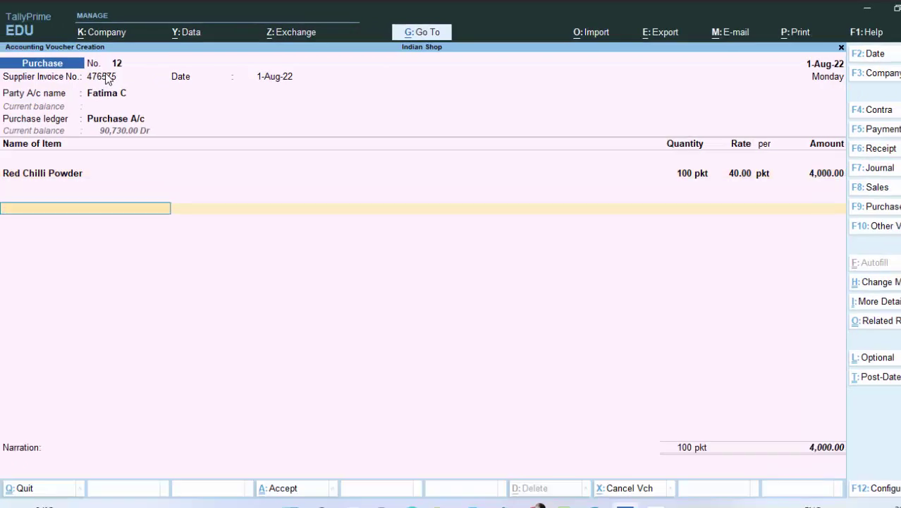
- Add the Cgst and Sgst ledgers below the Red Chilli Powder item and save the purchase voucher
{"action": "key", "text": "Return"}
{"action": "key", "text": "Return"}
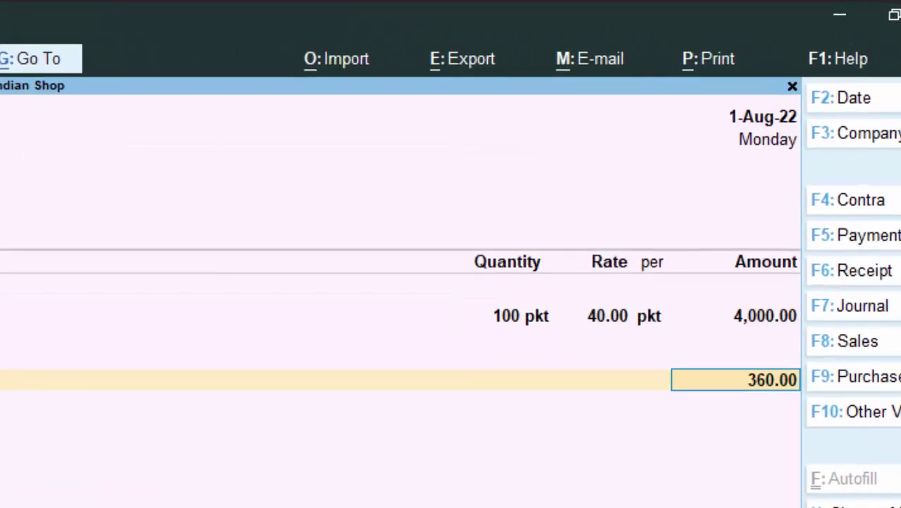
{"action": "key", "text": "Return"}
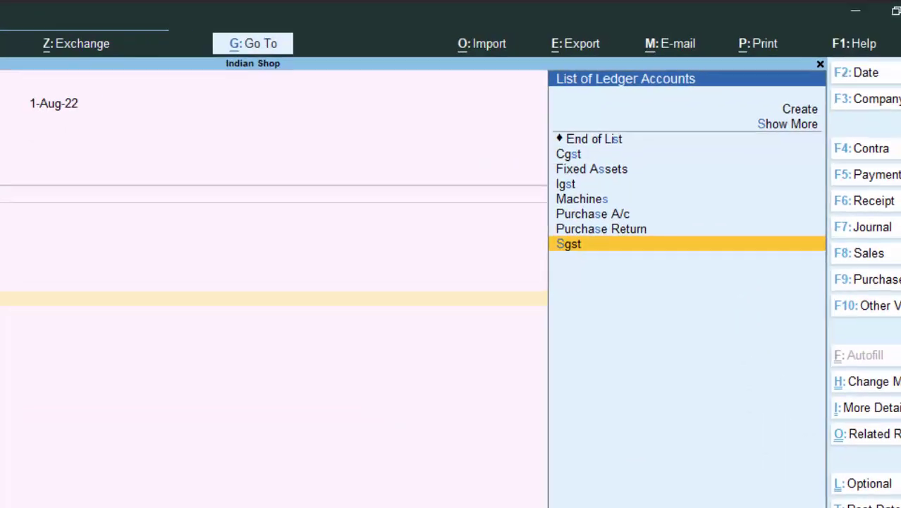
{"action": "key", "text": "Return"}
{"action": "key", "text": "Return"}
{"action": "key", "text": "Return"}
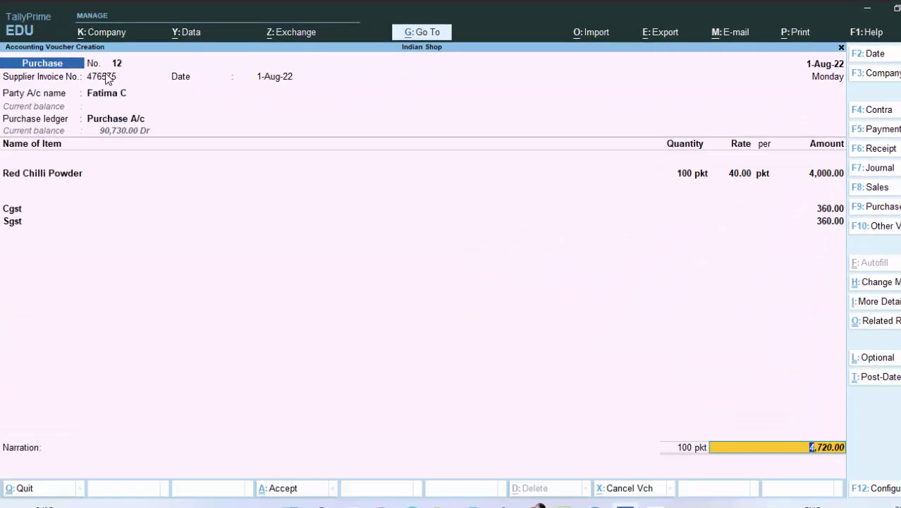
{"action": "key", "text": "Return"}
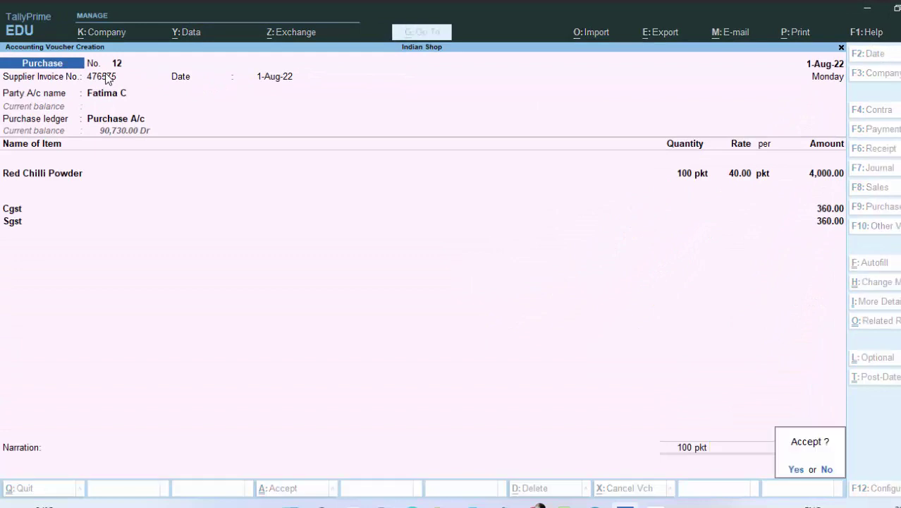
{"action": "key", "text": "Return"}
{"action": "key", "text": "Escape"}
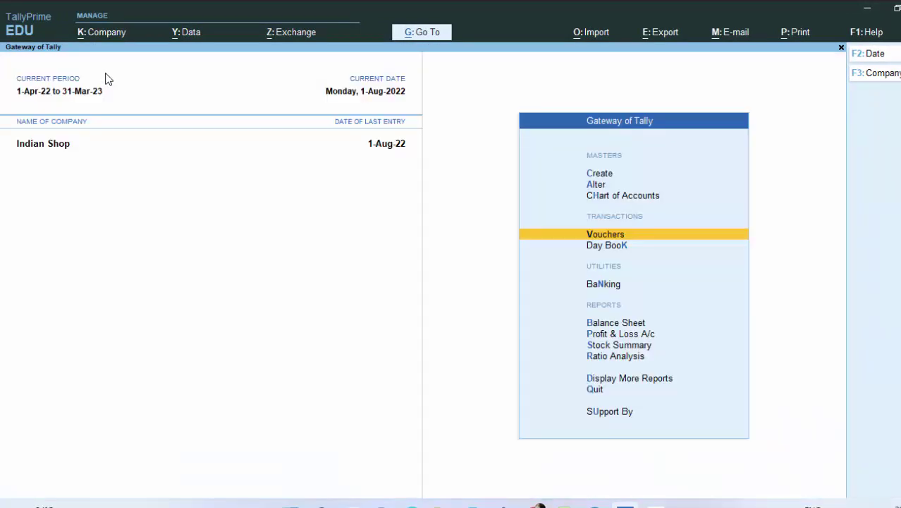
- Open purchase voucher no. 12 from the Day Book for 1-Aug-22
{"action": "key", "text": "k"}
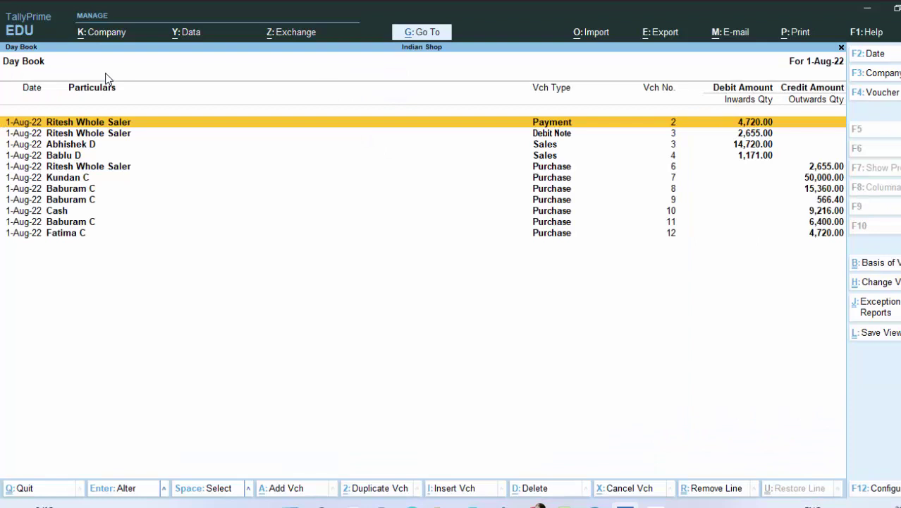
{"action": "key", "text": "Down"}
{"action": "key", "text": "Down"}
{"action": "key", "text": "Down"}
{"action": "key", "text": "Down"}
{"action": "key", "text": "Down"}
{"action": "key", "text": "Down"}
{"action": "key", "text": "Down"}
{"action": "key", "text": "Down"}
{"action": "key", "text": "Down"}
{"action": "key", "text": "Down"}
{"action": "key", "text": "Down"}
{"action": "key", "text": "Return"}
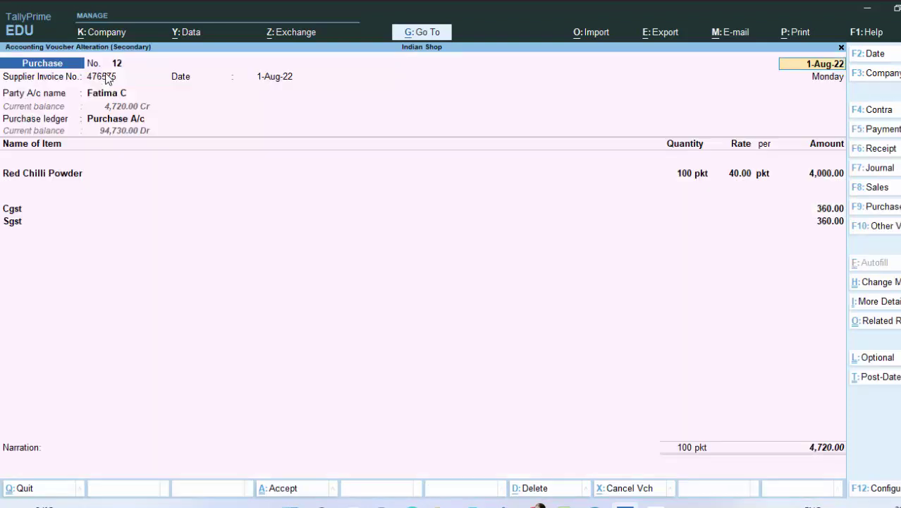
- Preview the printed invoice of the purchase voucher and zoom in on it
{"action": "key", "text": "alt+p"}
{"action": "key", "text": "Return"}
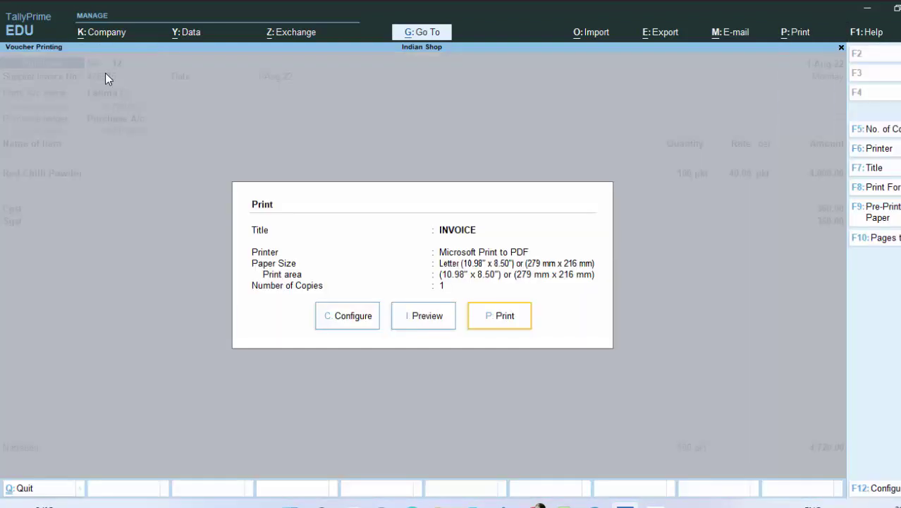
{"action": "key", "text": "i"}
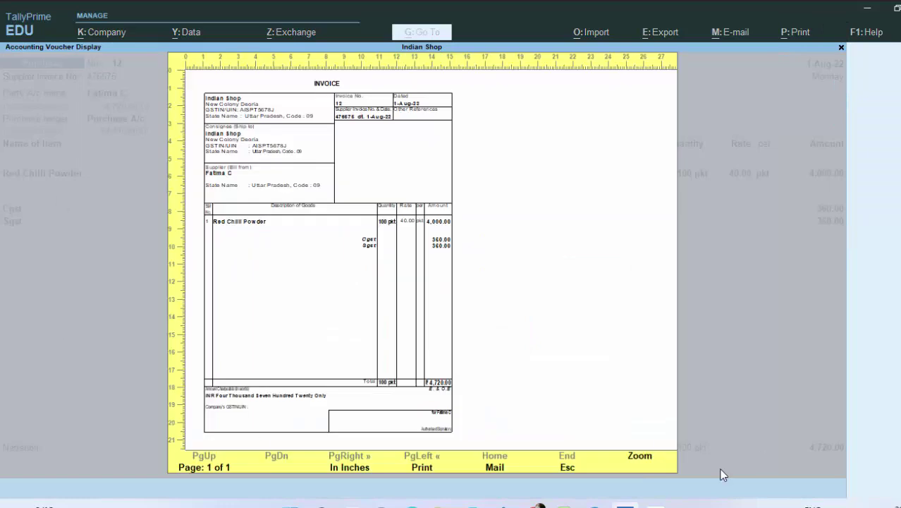
{"action": "left_click", "coordinate": [640, 458]}
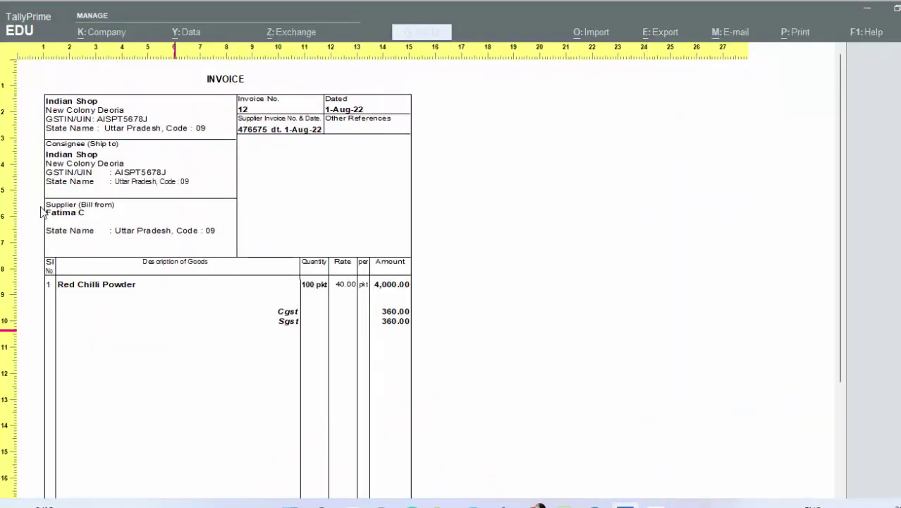